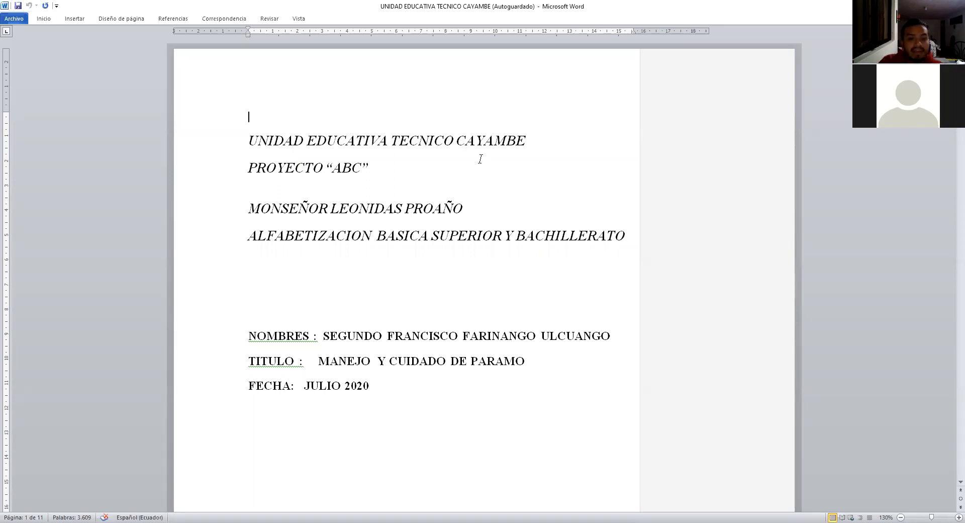
# Step: Move from the title page down to the Introducción on page 10
pyautogui.click(439, 171)
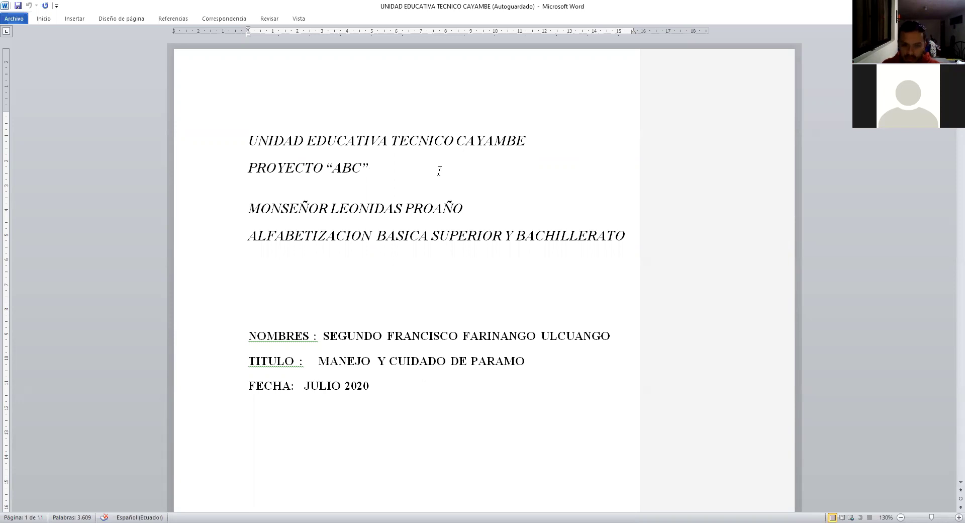
pyautogui.press('Left')
pyautogui.press('Left')
pyautogui.press('Left')
pyautogui.press('Left')
pyautogui.press('Left')
pyautogui.press('Left')
pyautogui.press('Left')
pyautogui.press('Left')
pyautogui.press('Left')
pyautogui.press('Left')
pyautogui.press('Left')
pyautogui.press('Left')
pyautogui.press('Left')
pyautogui.press('Left')
pyautogui.press('Left')
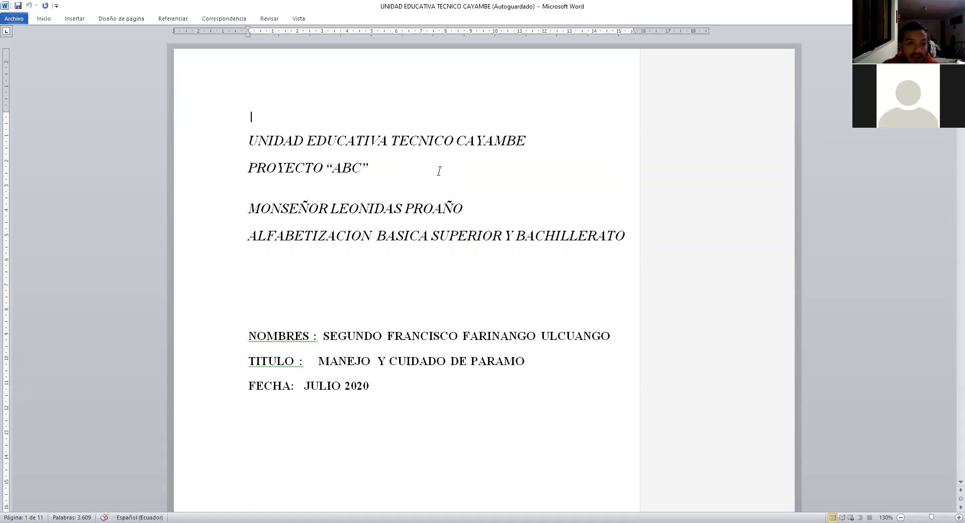
pyautogui.press('Down')
pyautogui.press('Down')
pyautogui.press('Down')
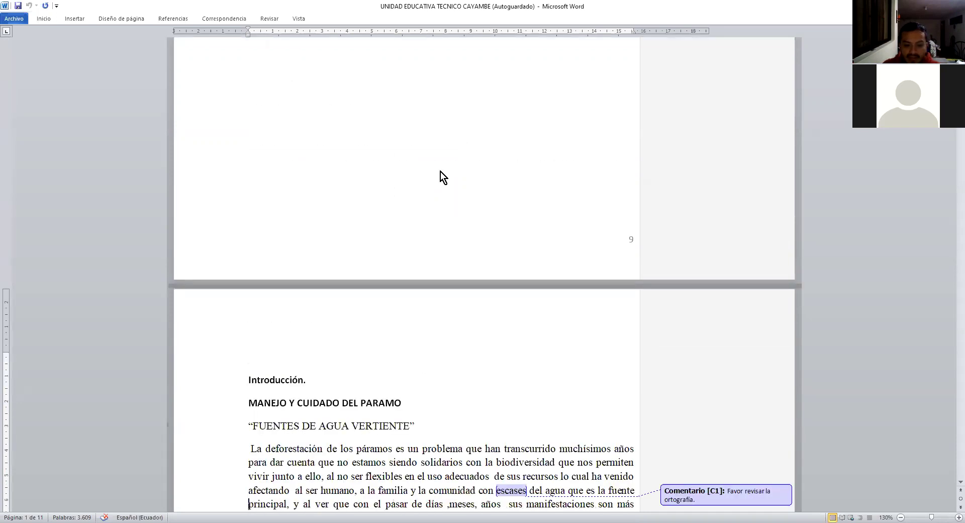
# Step: Select the 'escases' spelling comment and show the Revisar ribbon
pyautogui.press('Down')
pyautogui.press('Down')
pyautogui.press('Down')
pyautogui.press('Down')
pyautogui.press('Down')
pyautogui.press('Down')
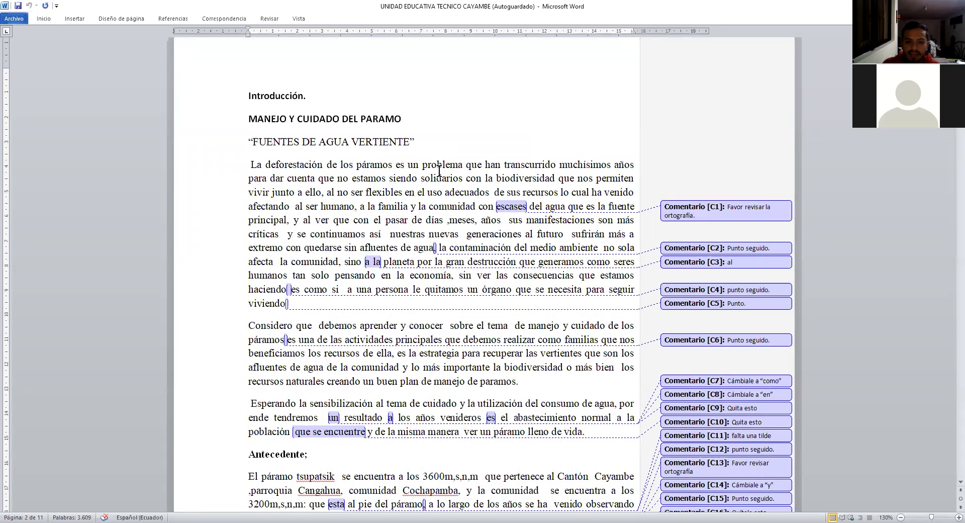
pyautogui.click(697, 208)
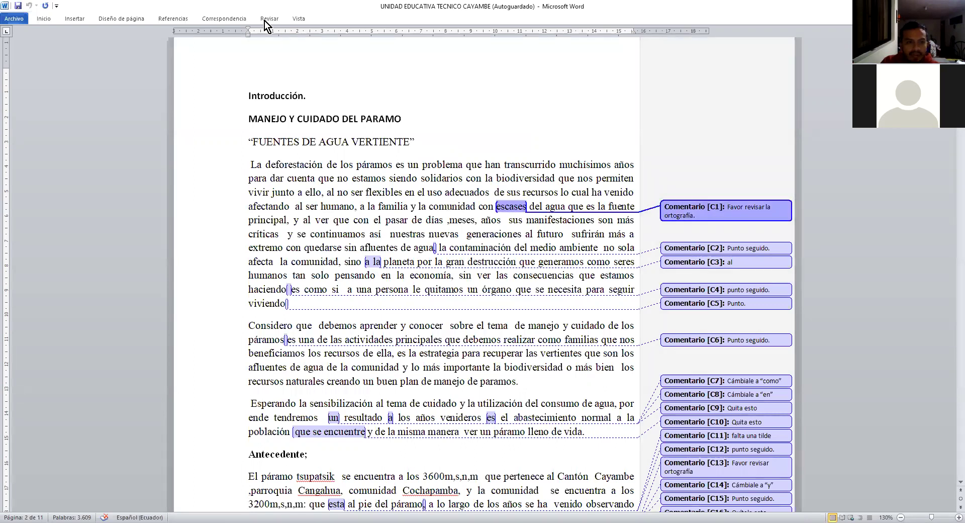
pyautogui.click(231, 20)
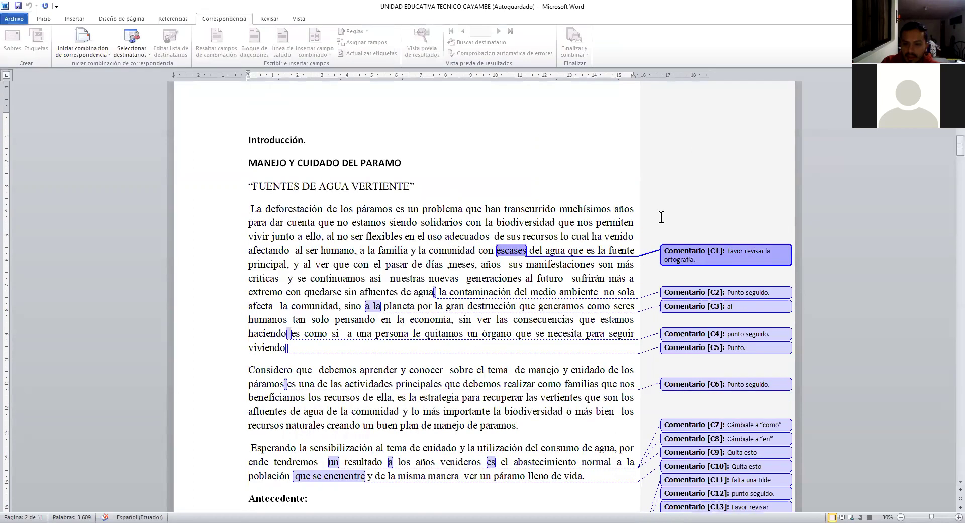
pyautogui.click(268, 19)
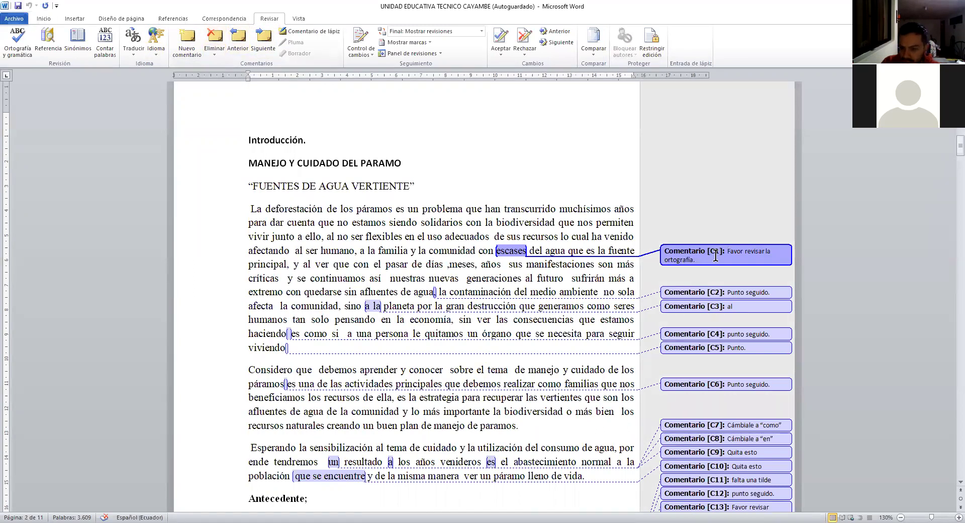
# Step: Correct 'escases' to 'escasez' in the first paragraph
pyautogui.moveTo(728, 252); pyautogui.dragTo(733, 262)
pyautogui.click(525, 251)
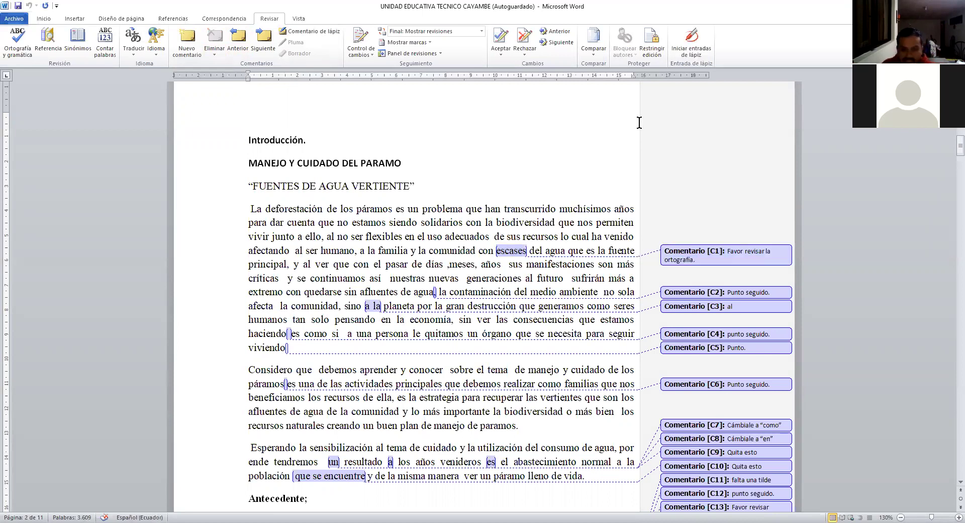
pyautogui.write('escasez')
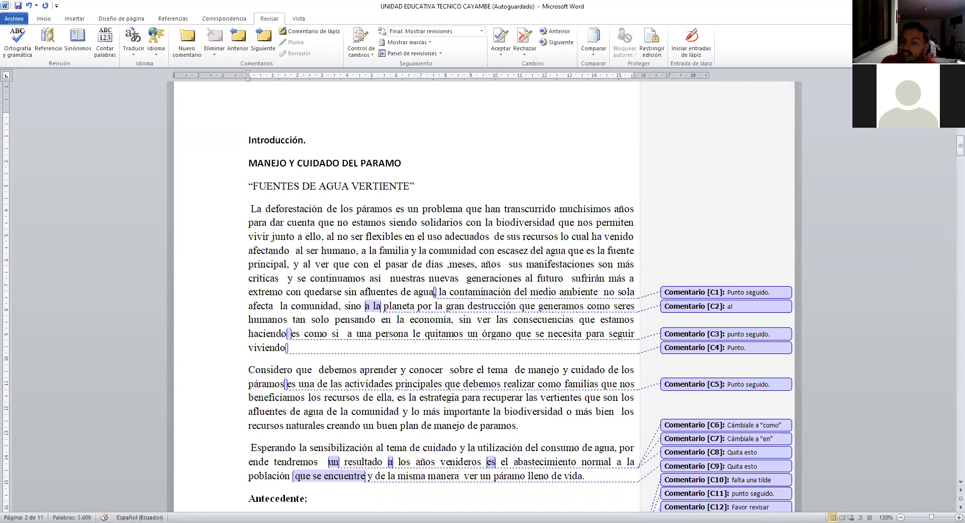
pyautogui.click(520, 250)
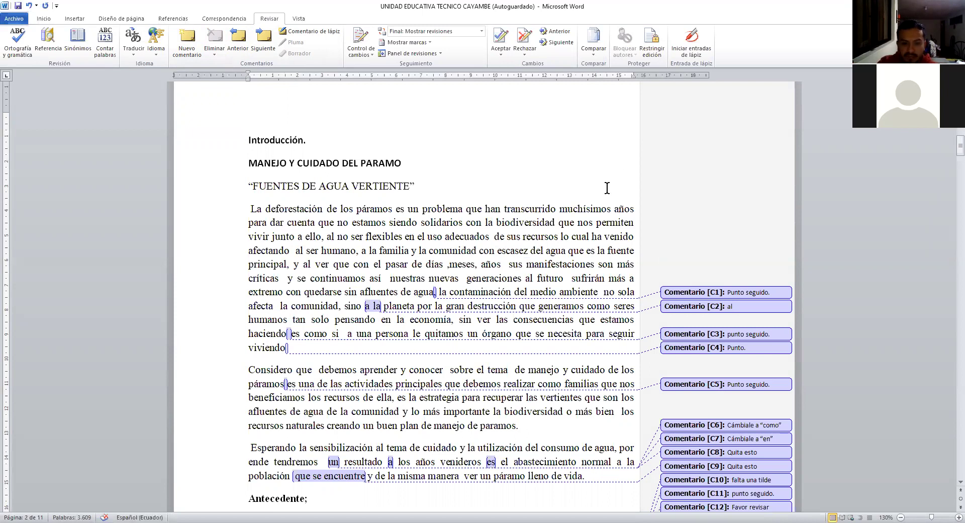
# Step: Replace the comma after 'agua' with a period and capitalise 'La contaminación'
pyautogui.click(447, 293)
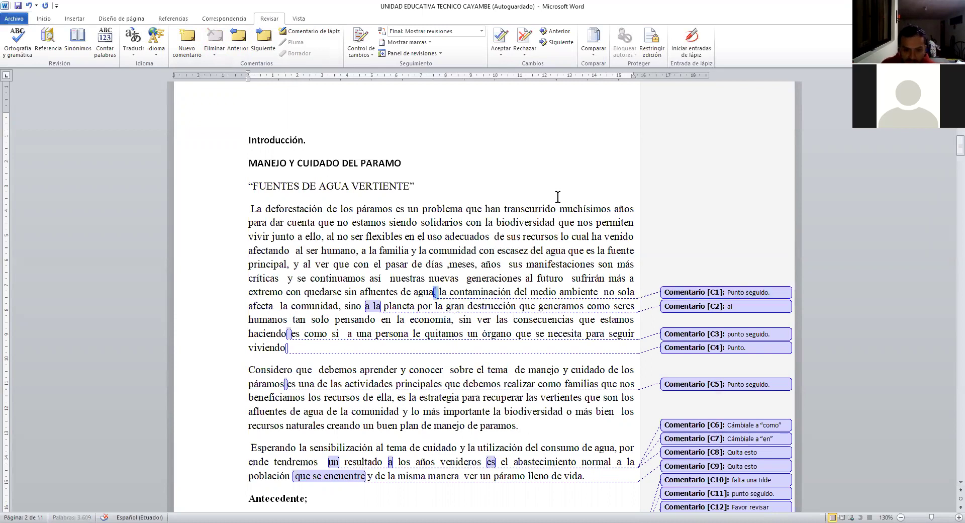
pyautogui.press('BackSpace')
pyautogui.write('.')
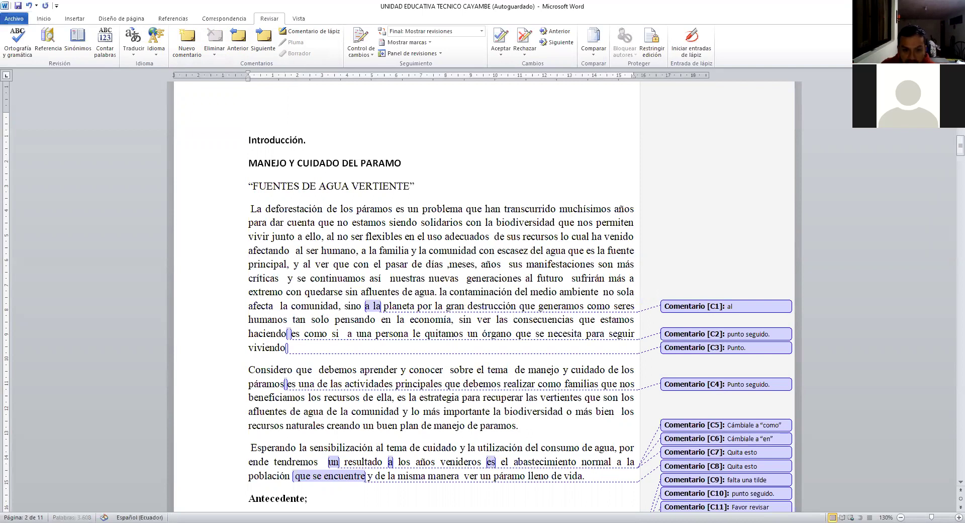
pyautogui.hotkey('shift', 'Right')
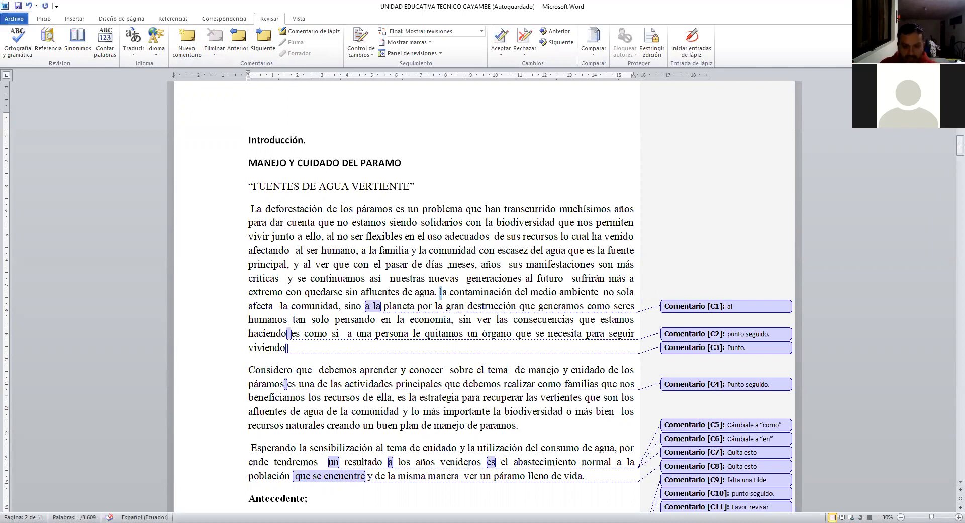
pyautogui.write('L')
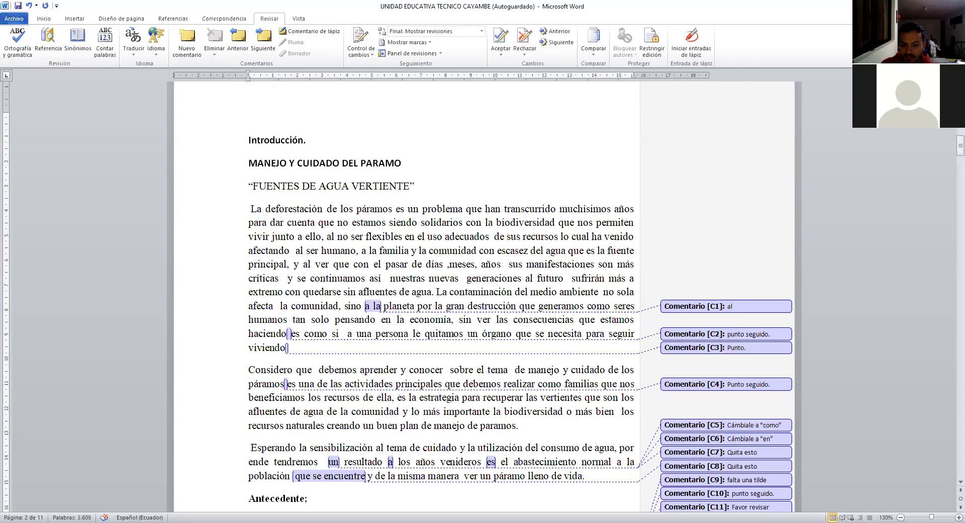
# Step: Change 'sino a la planeta' to 'sino al planeta'
pyautogui.click(693, 311)
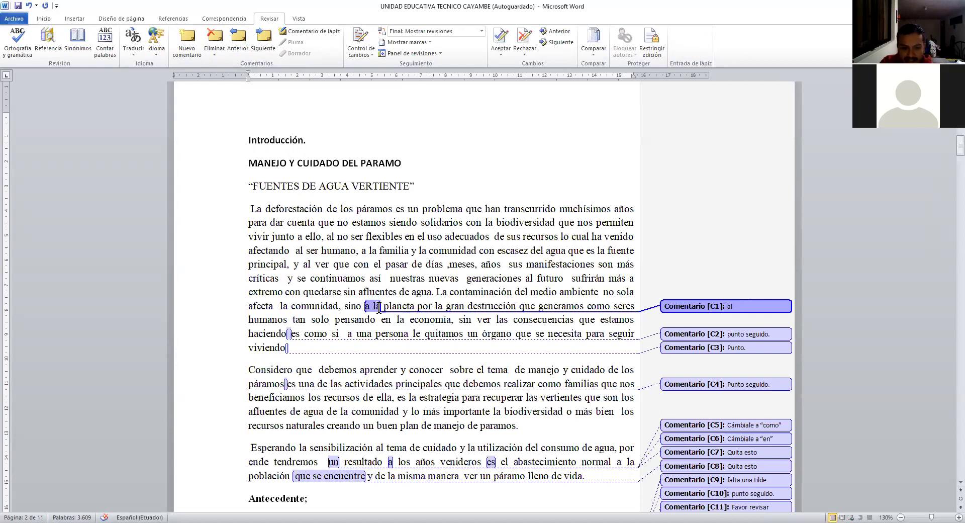
pyautogui.click(462, 194)
pyautogui.press('BackSpace')
pyautogui.press('Right')
pyautogui.press('Delete')
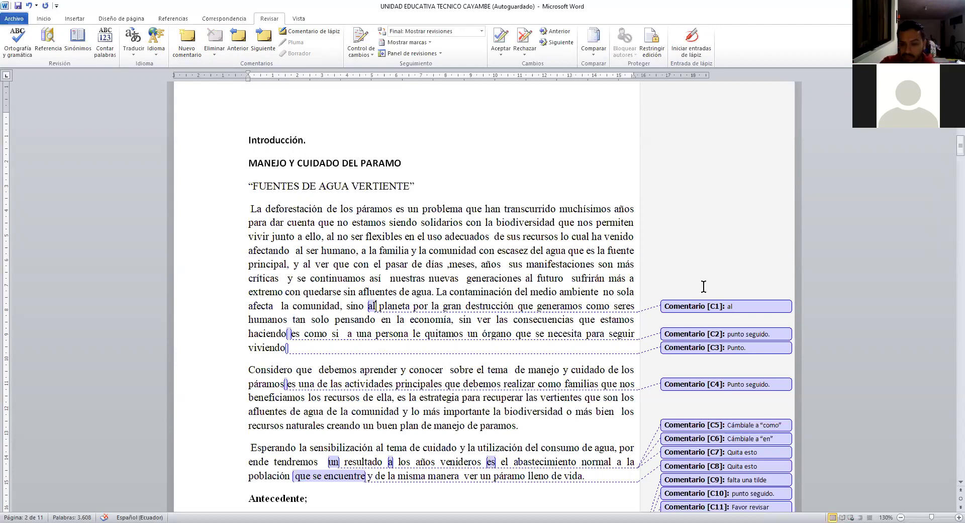
# Step: Delete the 'al' comment, then undo to restore it
pyautogui.click(741, 308)
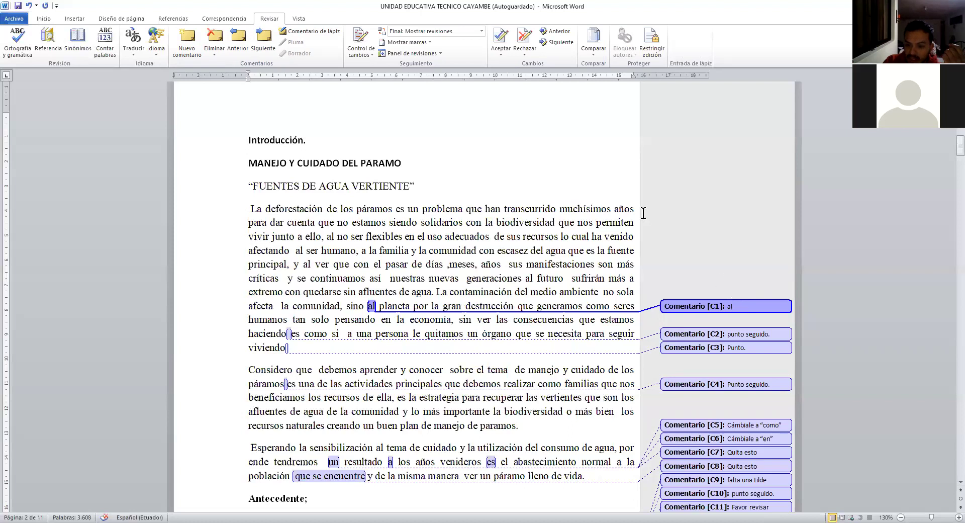
pyautogui.click(576, 265)
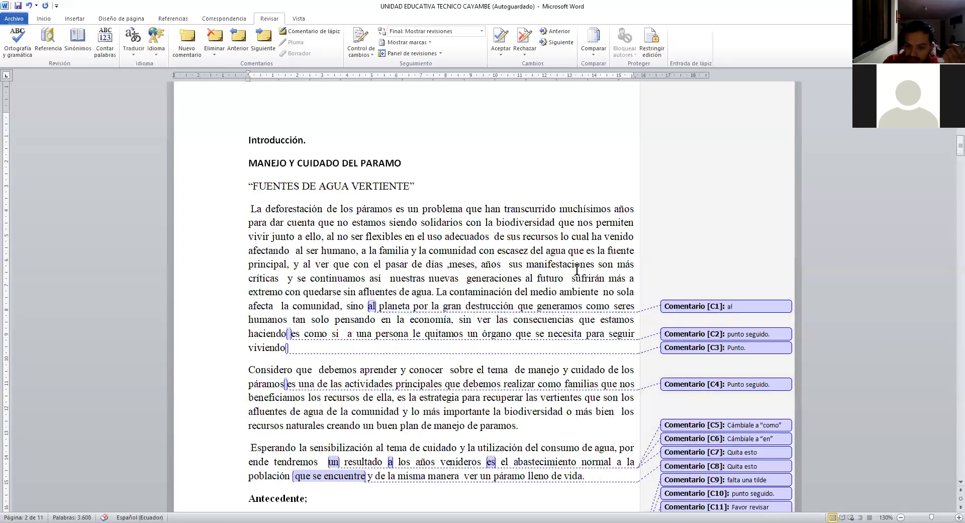
pyautogui.click(724, 305)
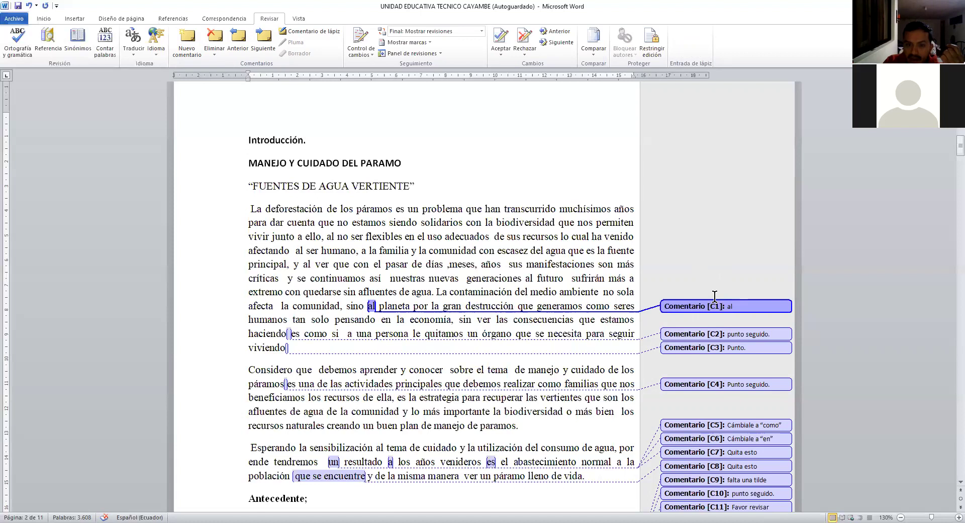
pyautogui.click(240, 13)
pyautogui.scroll(-1, 262, 32)
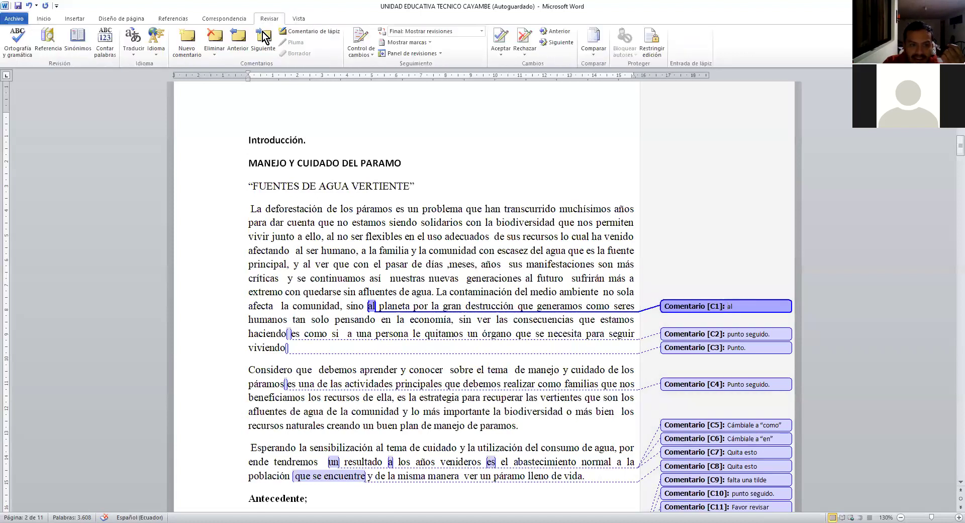
pyautogui.click(218, 40)
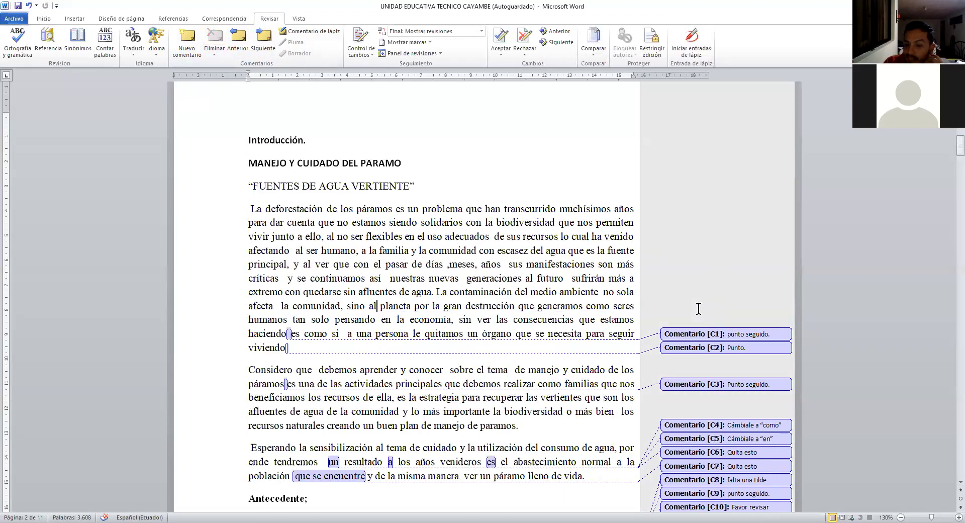
pyautogui.hotkey('ctrl', 'z')
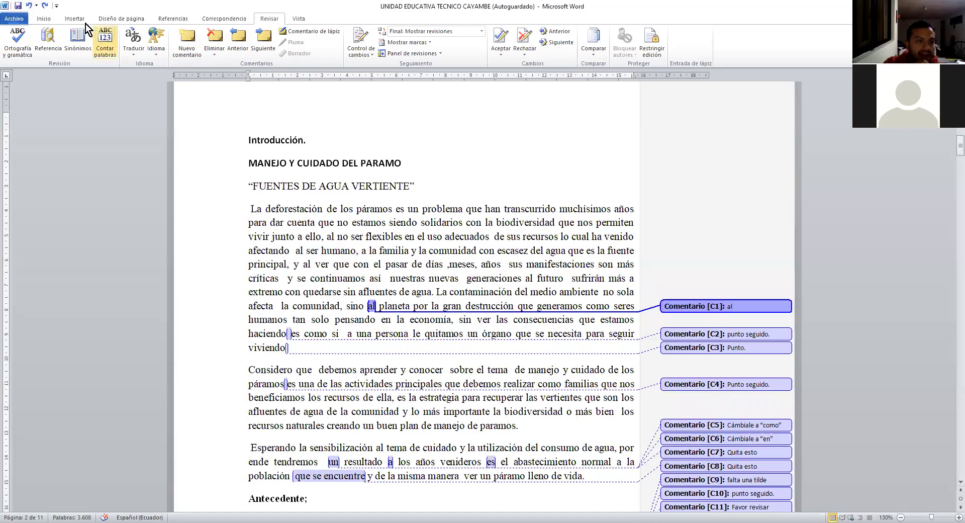
# Step: Go through the ribbon tabs from Inicio to Revisar to reach the comment tools
pyautogui.click(46, 20)
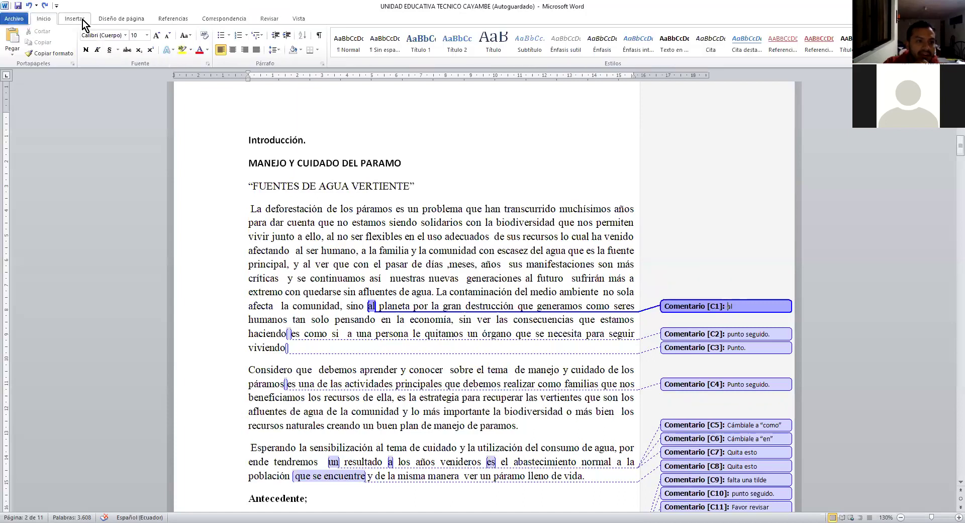
pyautogui.click(81, 20)
pyautogui.click(113, 19)
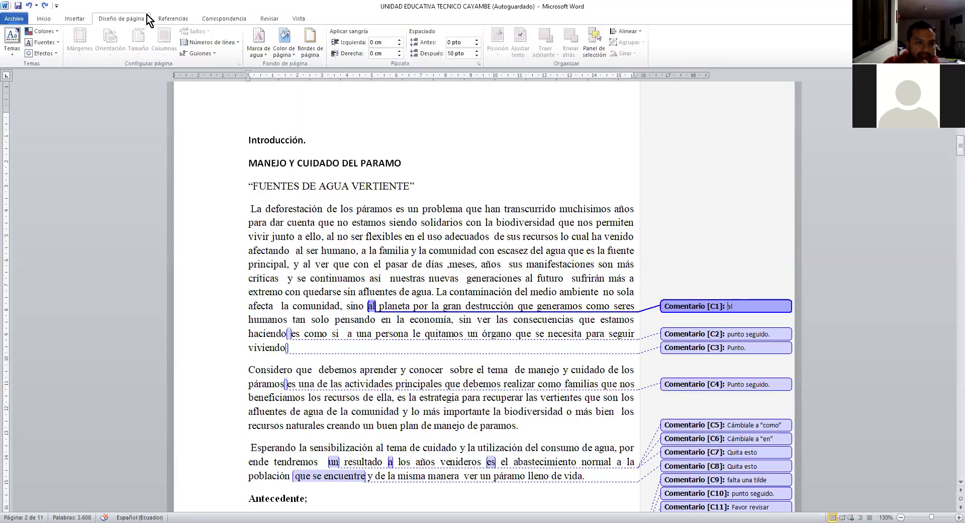
pyautogui.click(185, 19)
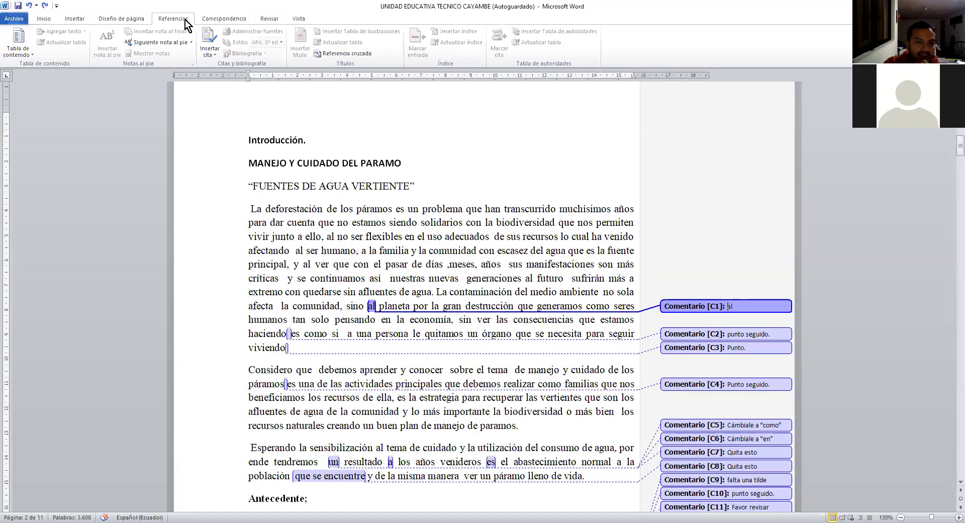
pyautogui.click(229, 19)
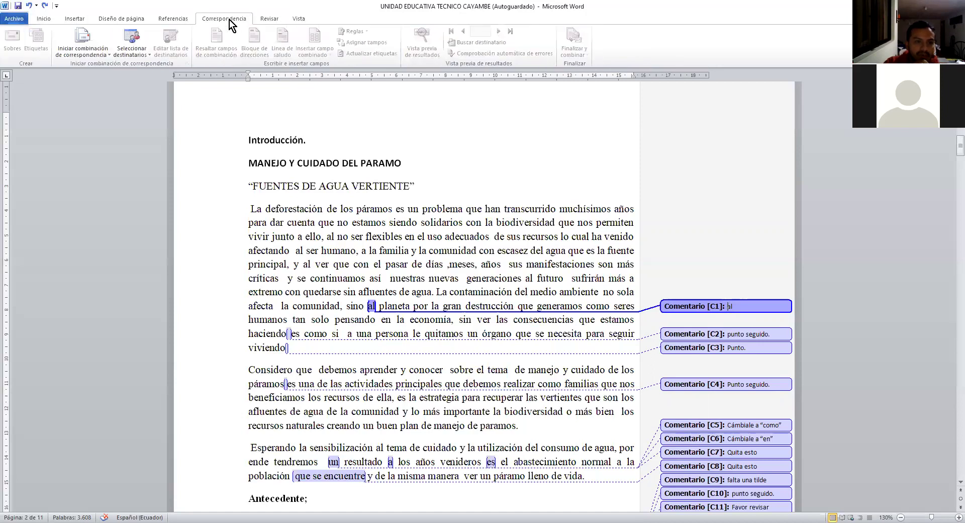
pyautogui.click(276, 19)
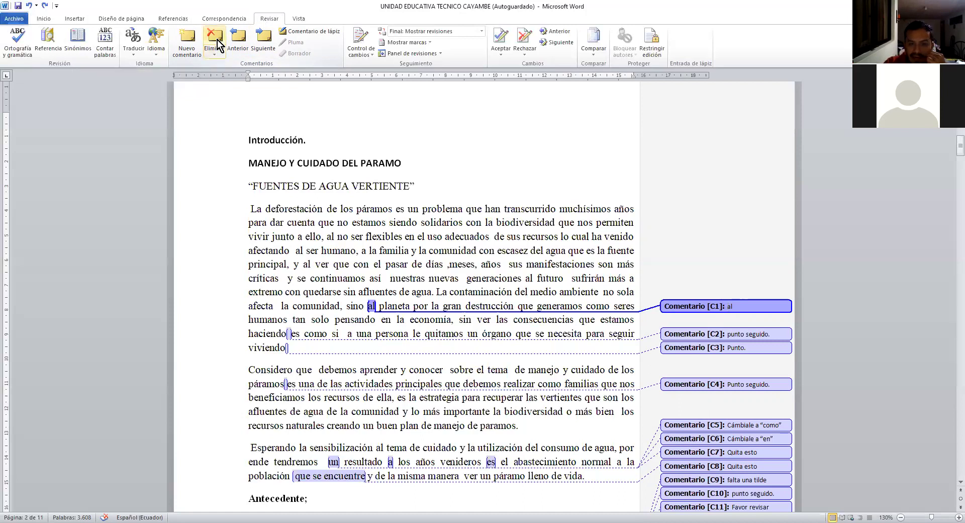
# Step: Delete the resolved 'al' comment, undoing once and deleting it again
pyautogui.click(217, 40)
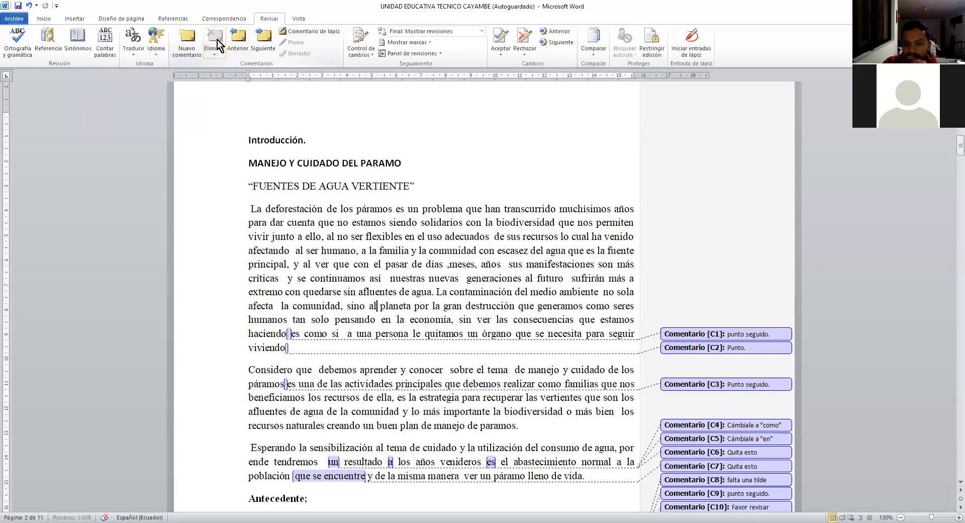
pyautogui.hotkey('ctrl', 'z')
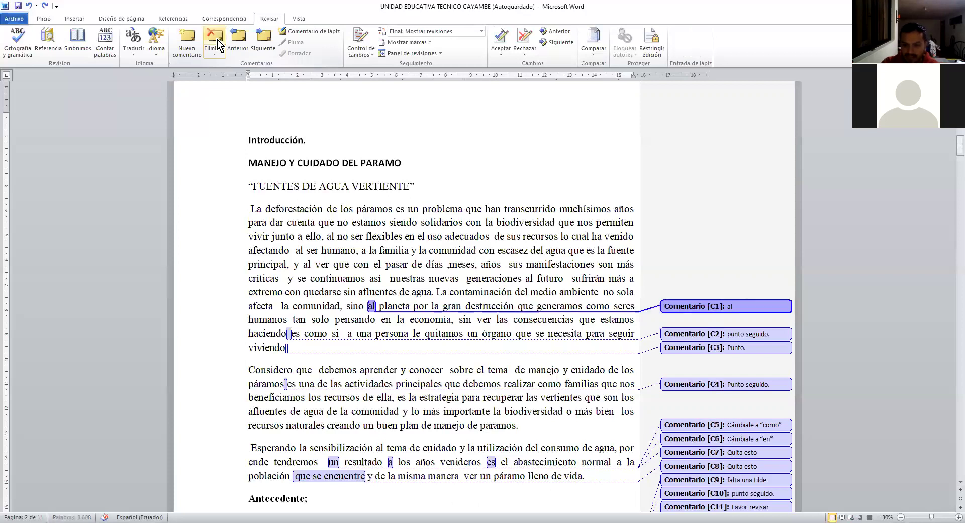
pyautogui.click(212, 41)
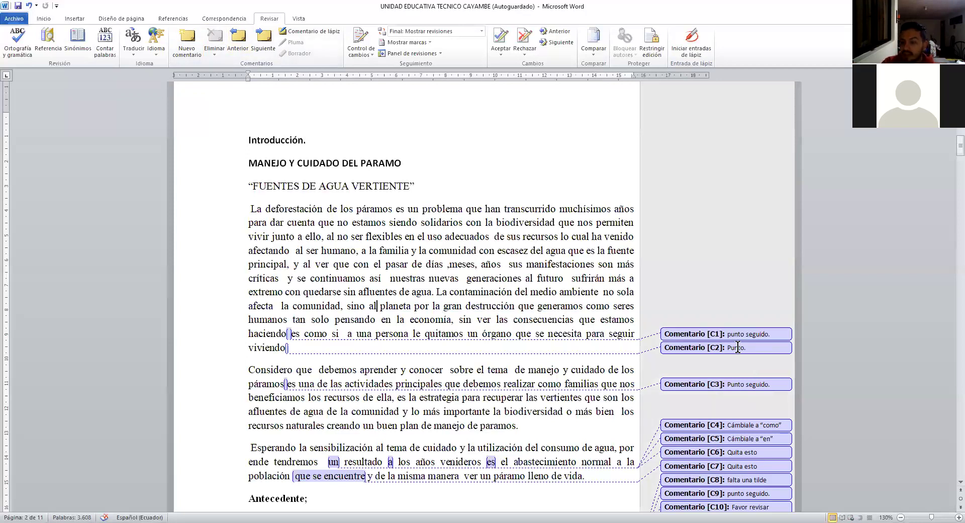
pyautogui.scroll(-5, 737, 347)
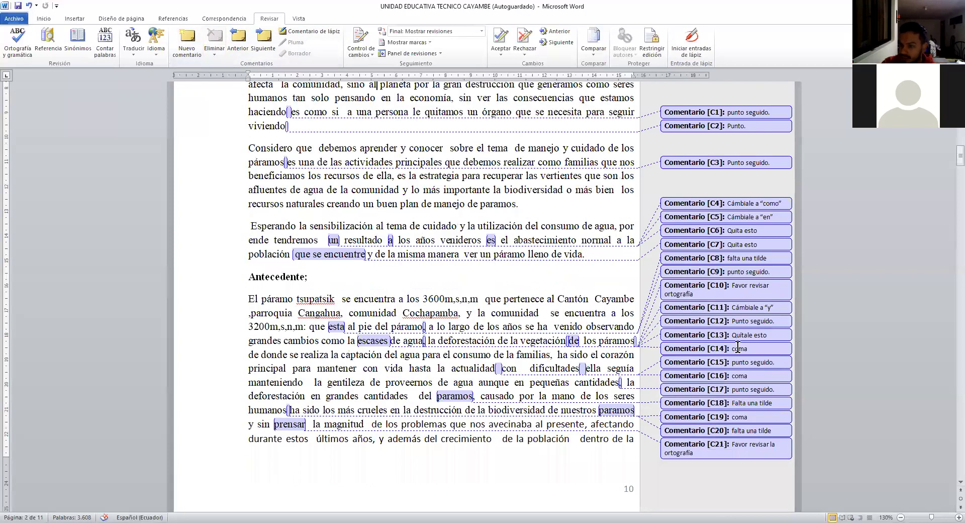
pyautogui.scroll(3, 737, 347)
pyautogui.scroll(3, 738, 348)
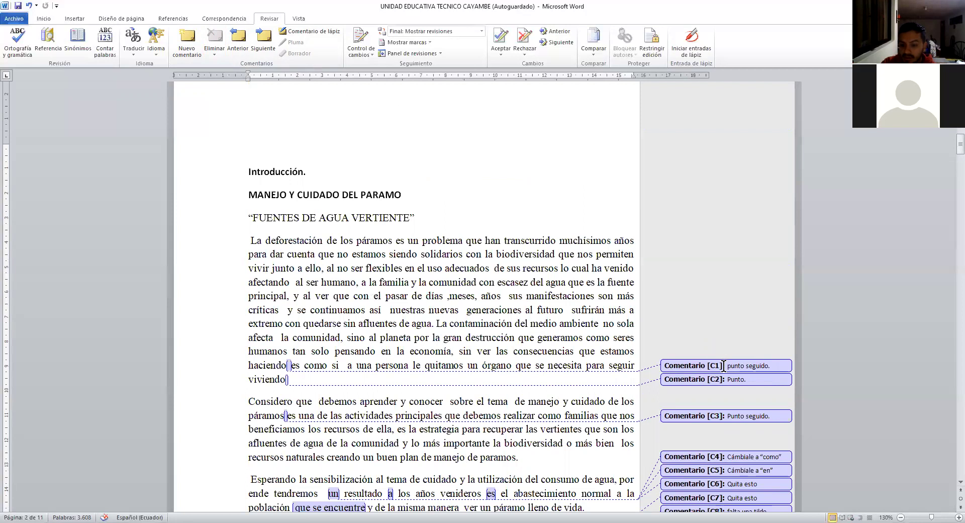
# Step: End the sentence after 'haciendo' with a period, capitalise 'Es', and delete its punto seguido comment
pyautogui.click(745, 368)
pyautogui.click(333, 383)
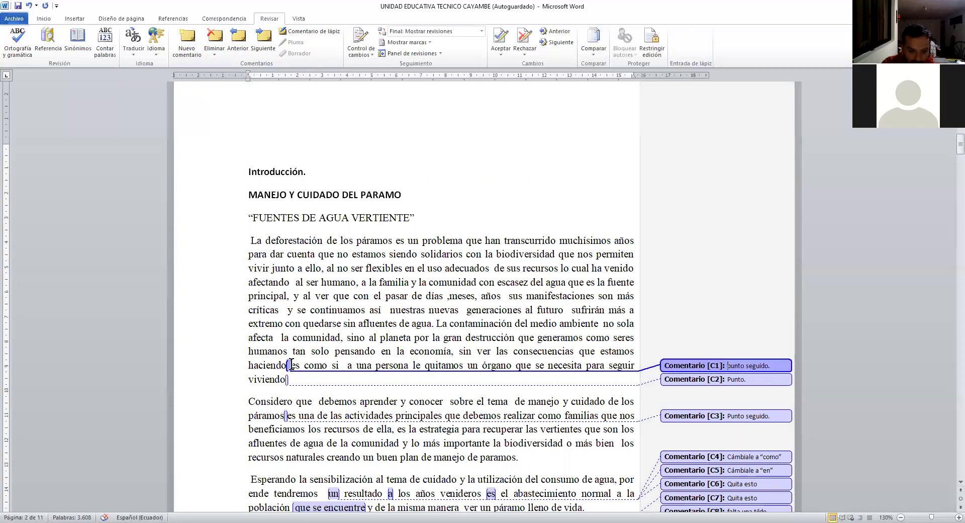
pyautogui.press('Delete')
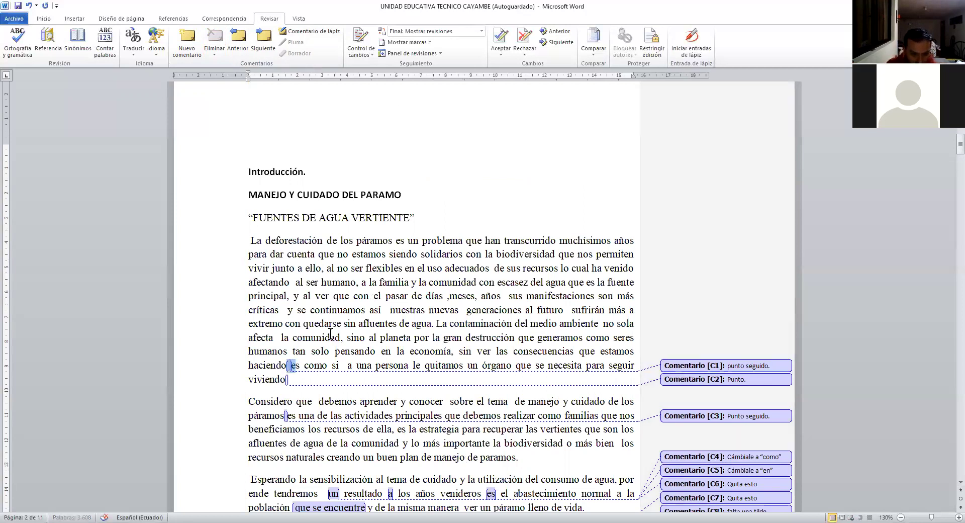
pyautogui.write('. ')
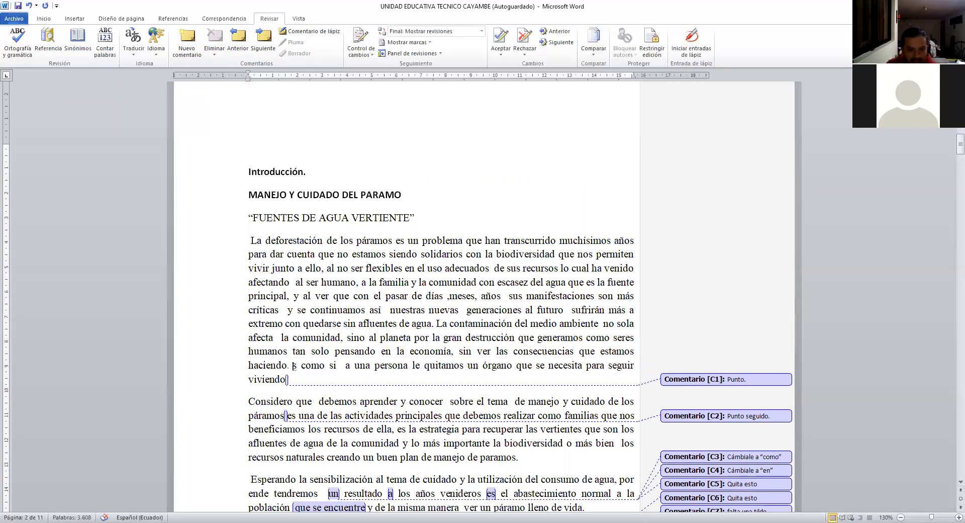
pyautogui.write('E')
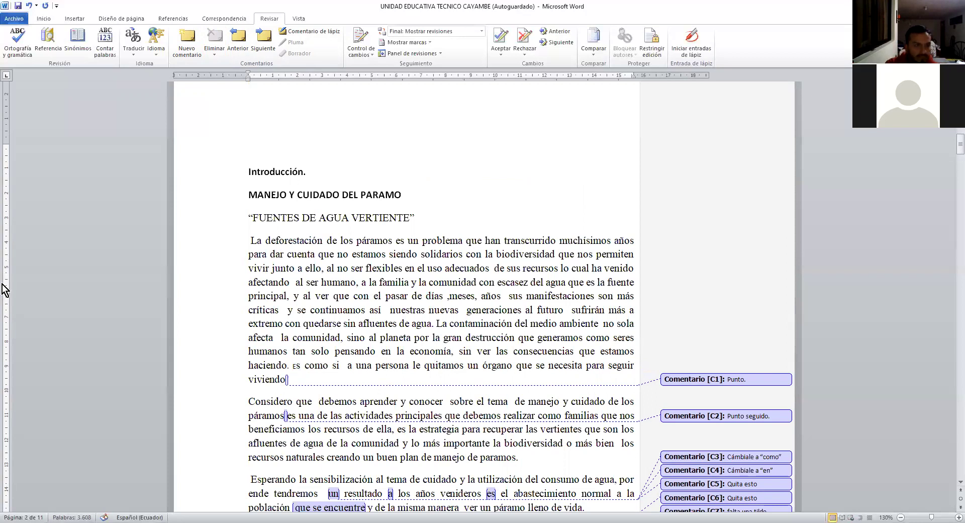
pyautogui.hotkey('ctrl', 'z')
pyautogui.hotkey('ctrl', 'z')
pyautogui.click(298, 369)
pyautogui.write('.')
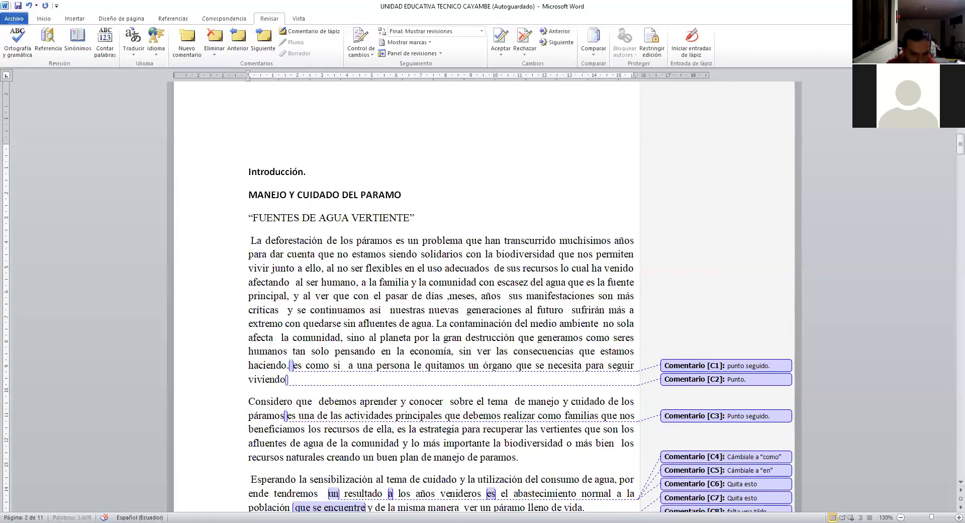
pyautogui.press('BackSpace')
pyautogui.write('E')
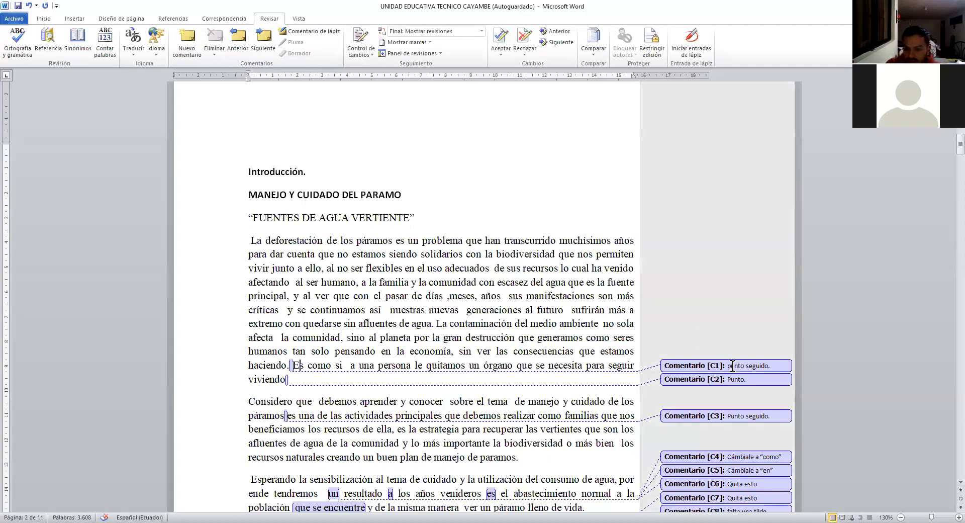
pyautogui.click(733, 366)
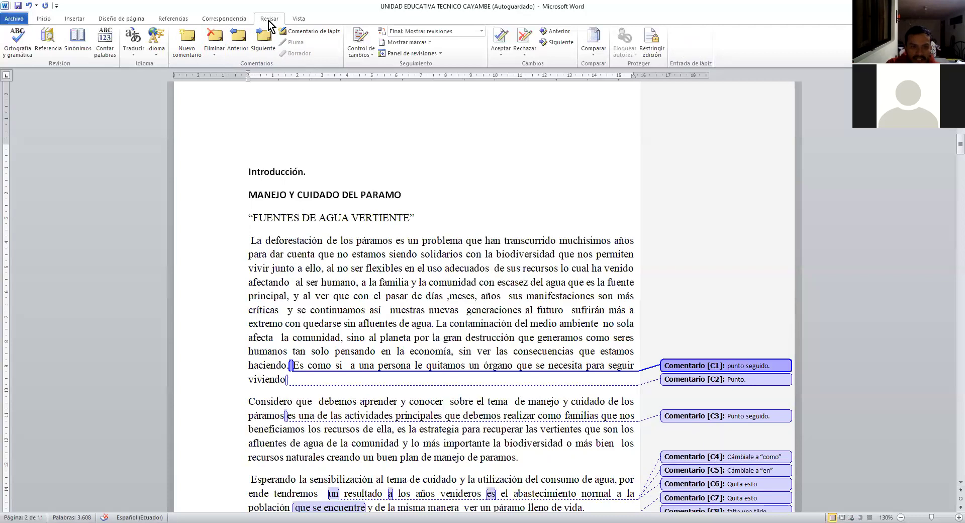
pyautogui.click(215, 36)
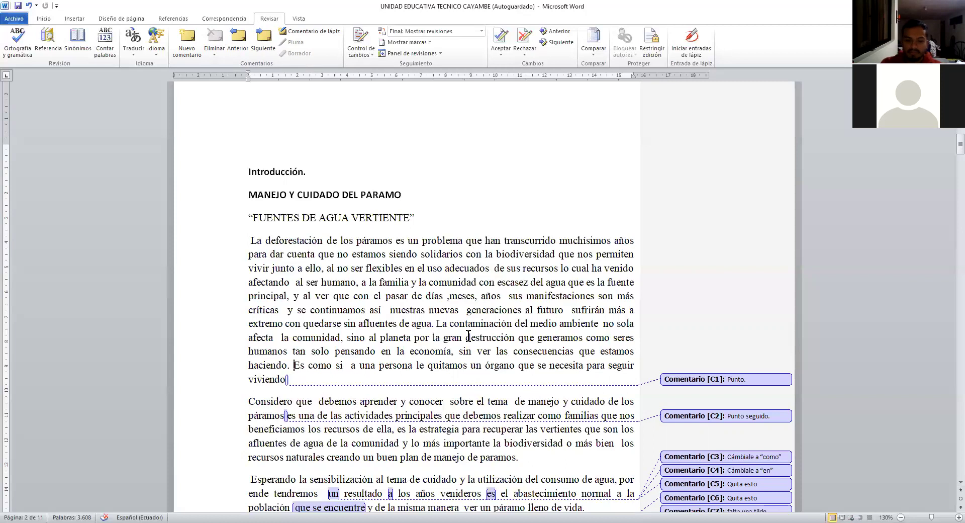
pyautogui.scroll(-1, 610, 349)
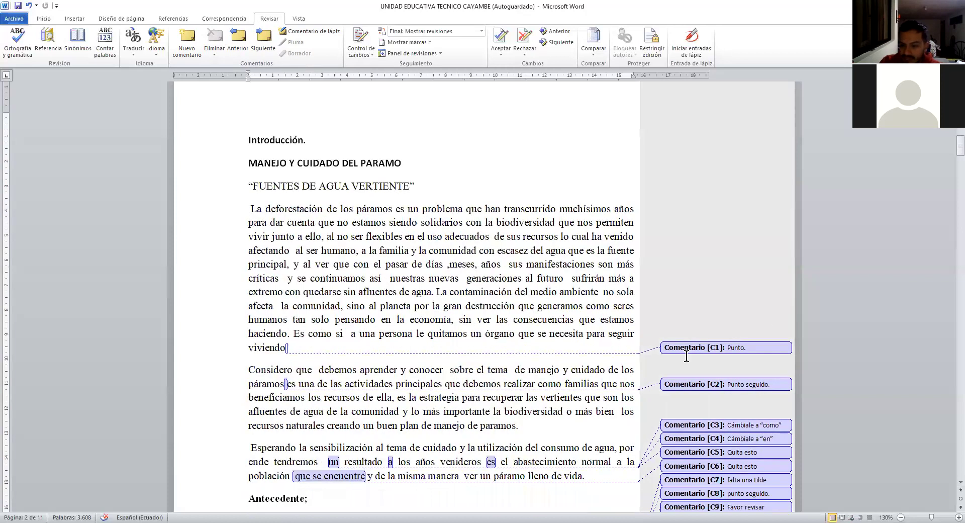
pyautogui.click(754, 347)
pyautogui.scroll(-1, 754, 348)
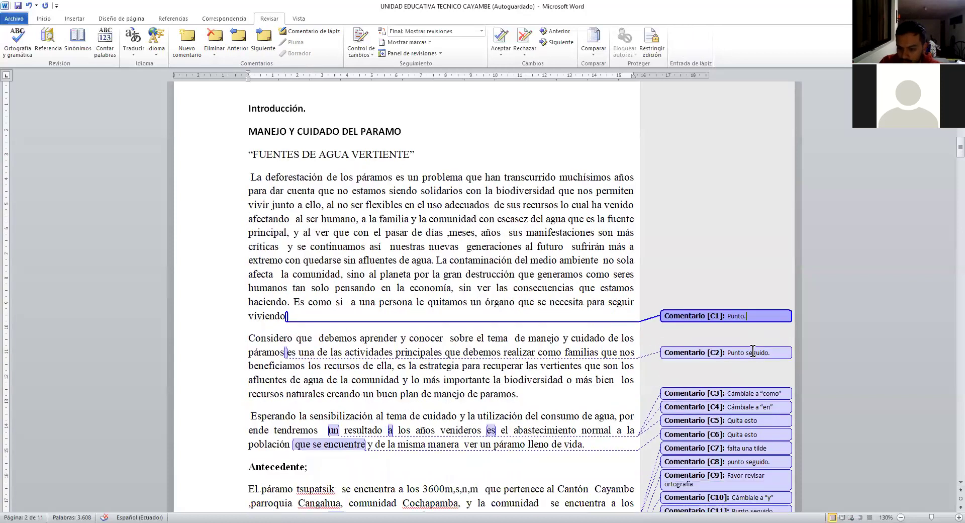
pyautogui.scroll(-1, 752, 355)
pyautogui.click(746, 363)
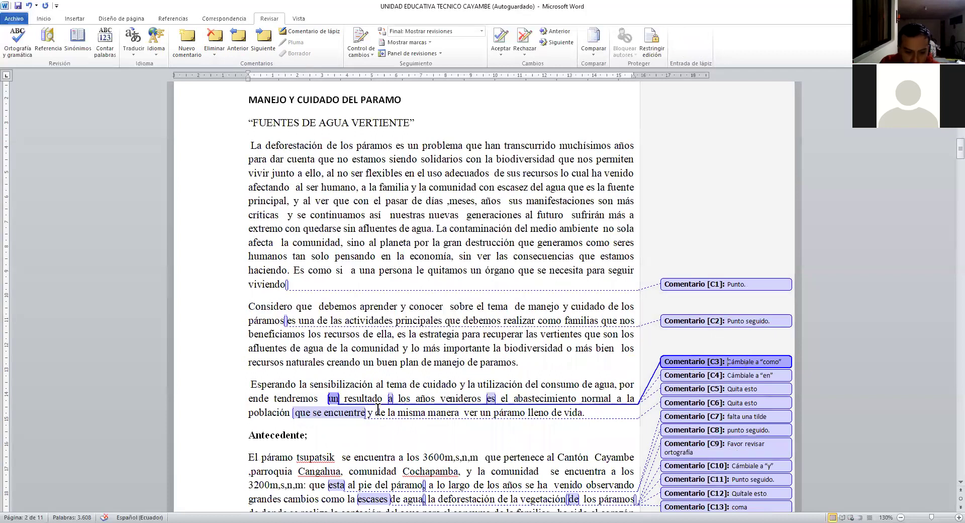
pyautogui.scroll(-2, 308, 341)
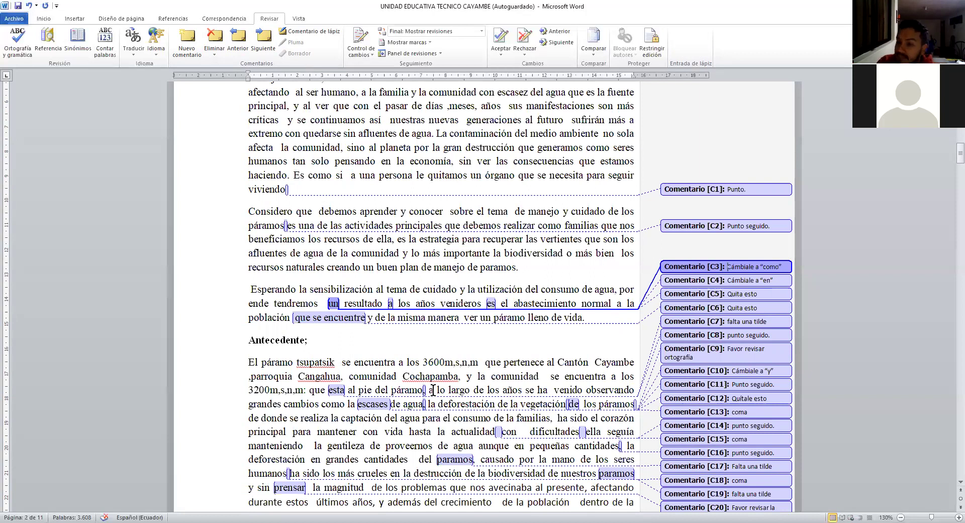
pyautogui.click(705, 278)
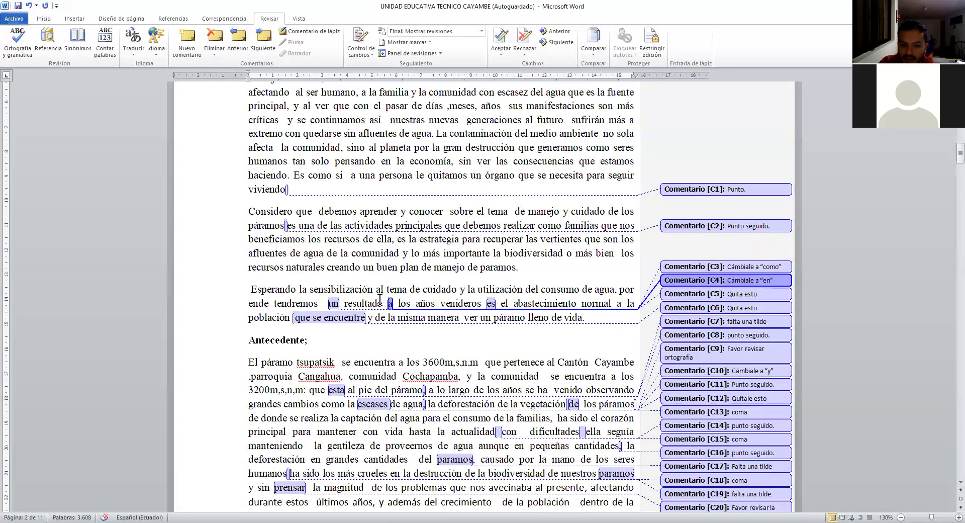
pyautogui.click(709, 296)
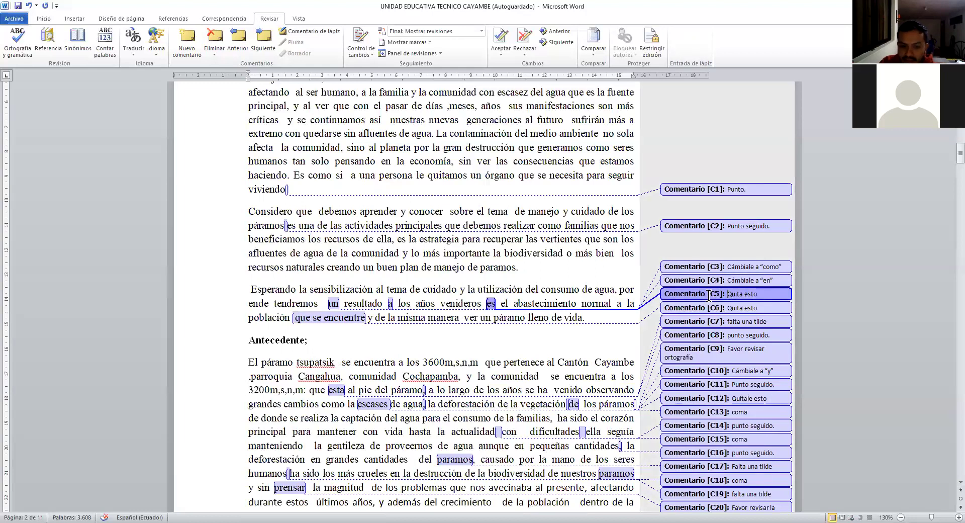
pyautogui.click(707, 308)
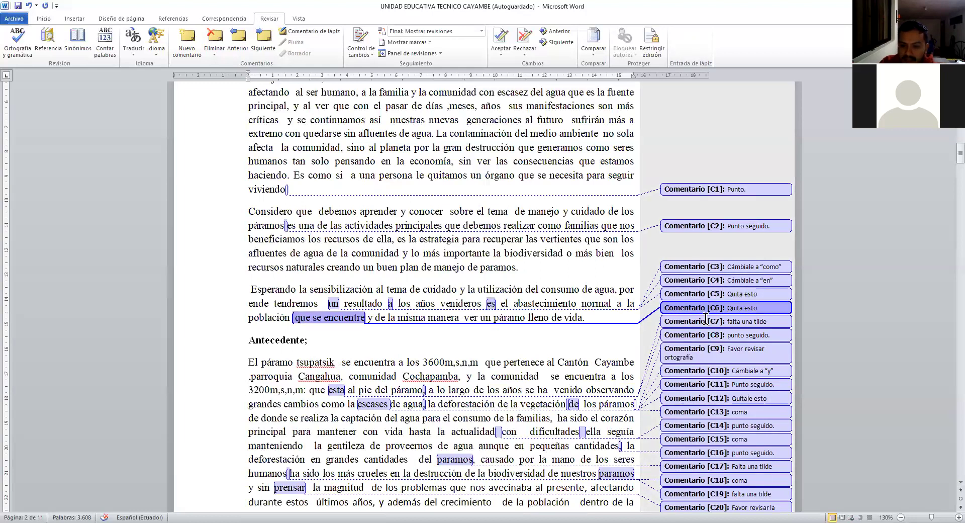
pyautogui.click(707, 321)
pyautogui.click(713, 335)
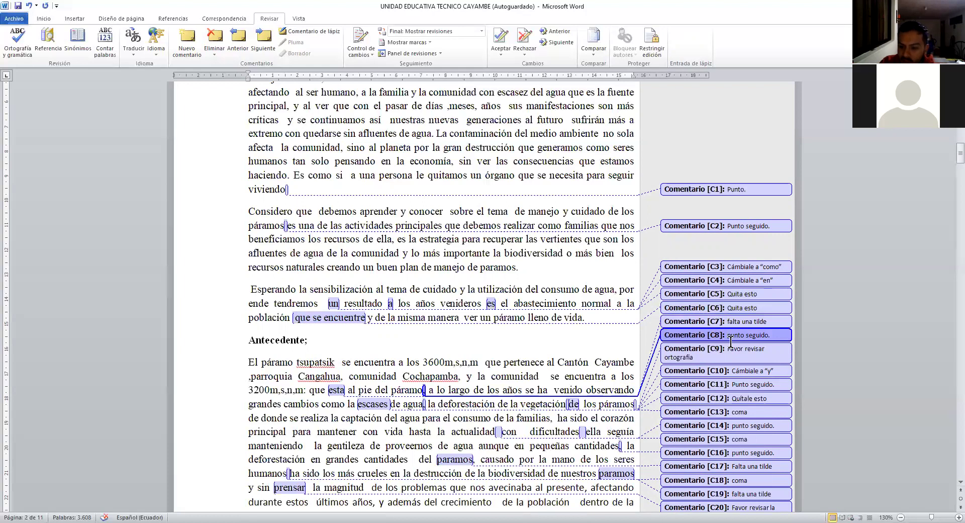
pyautogui.click(728, 352)
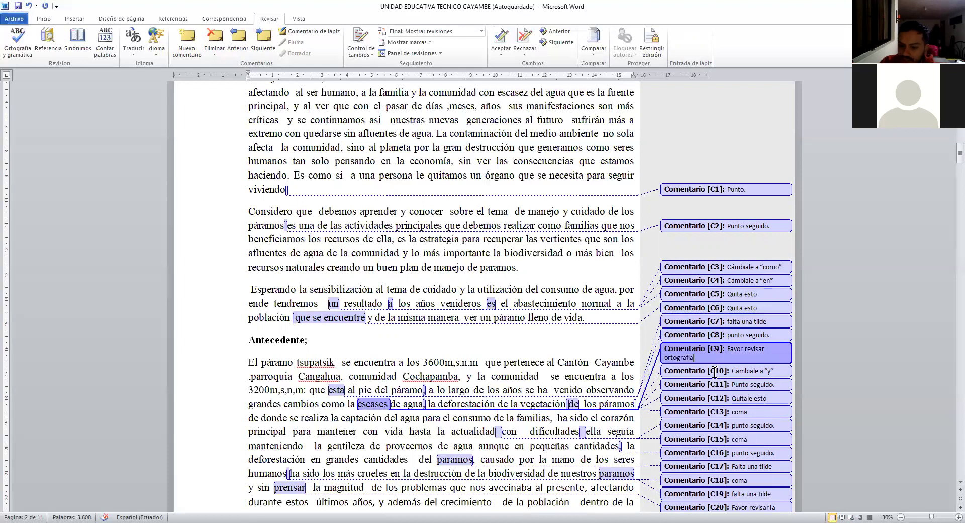
pyautogui.click(718, 372)
pyautogui.click(711, 384)
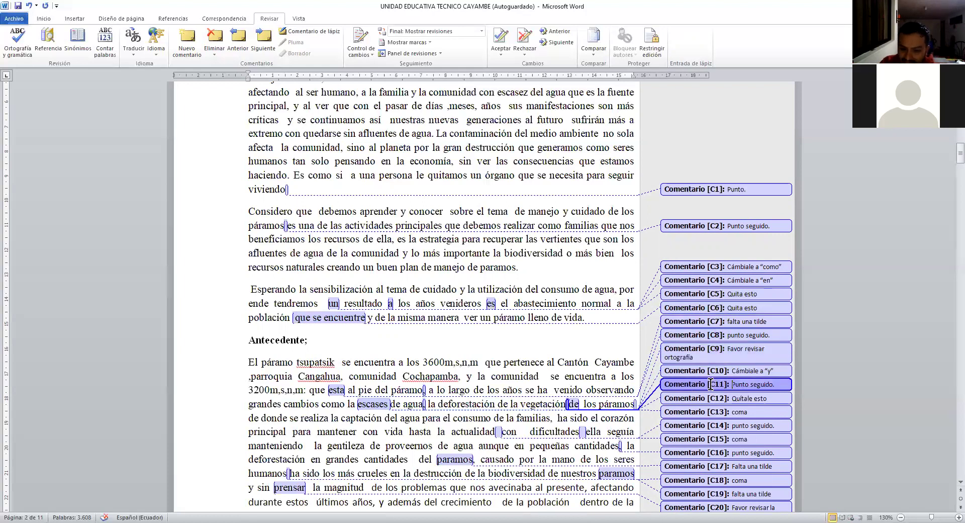
pyautogui.click(706, 399)
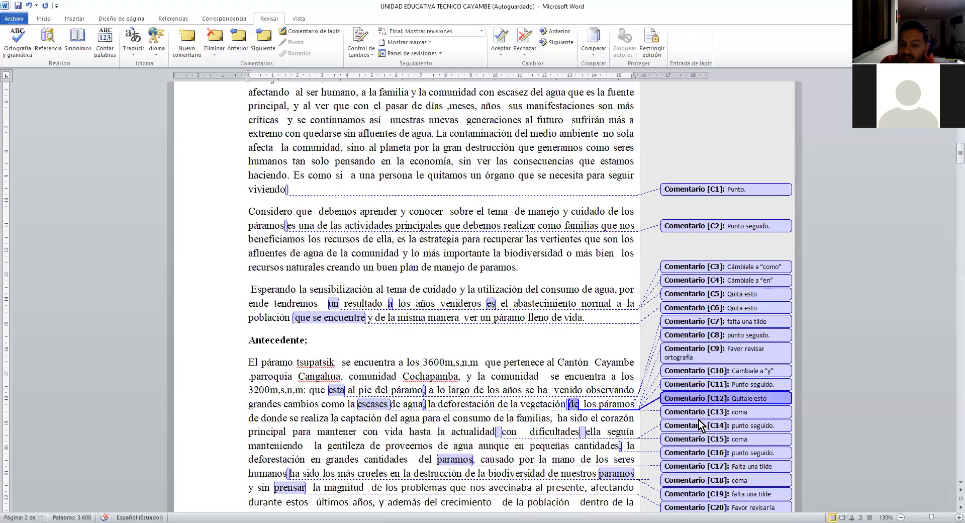
pyautogui.click(699, 414)
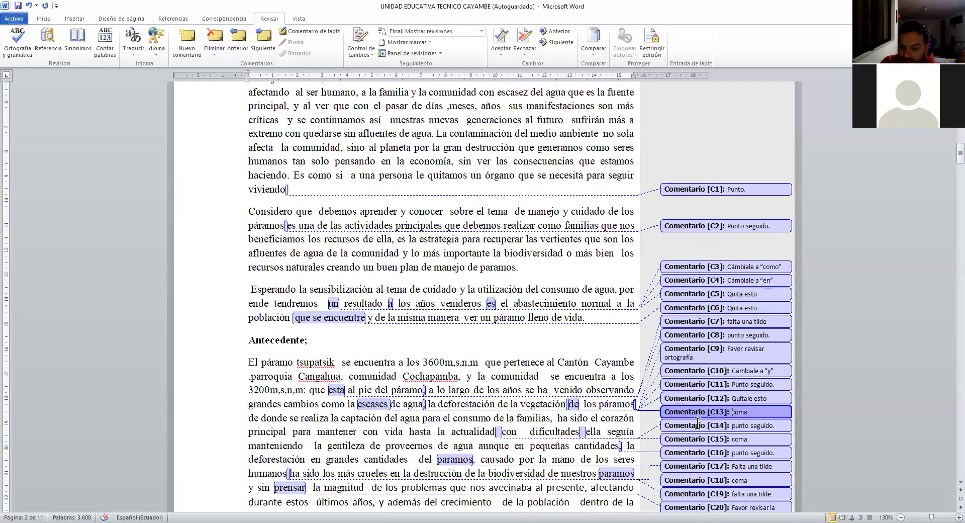
pyautogui.click(699, 428)
pyautogui.click(698, 438)
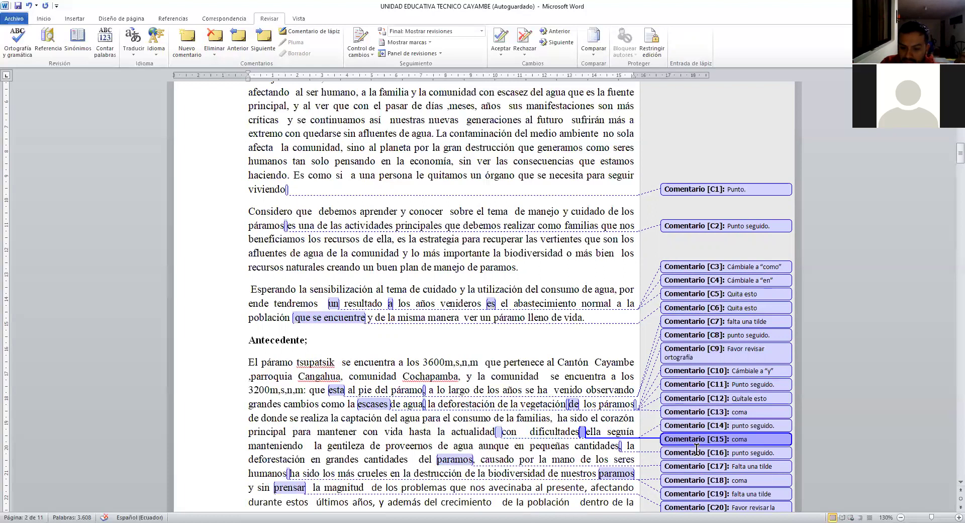
pyautogui.click(697, 452)
pyautogui.scroll(-1, 697, 451)
pyautogui.click(701, 436)
pyautogui.scroll(-1, 698, 442)
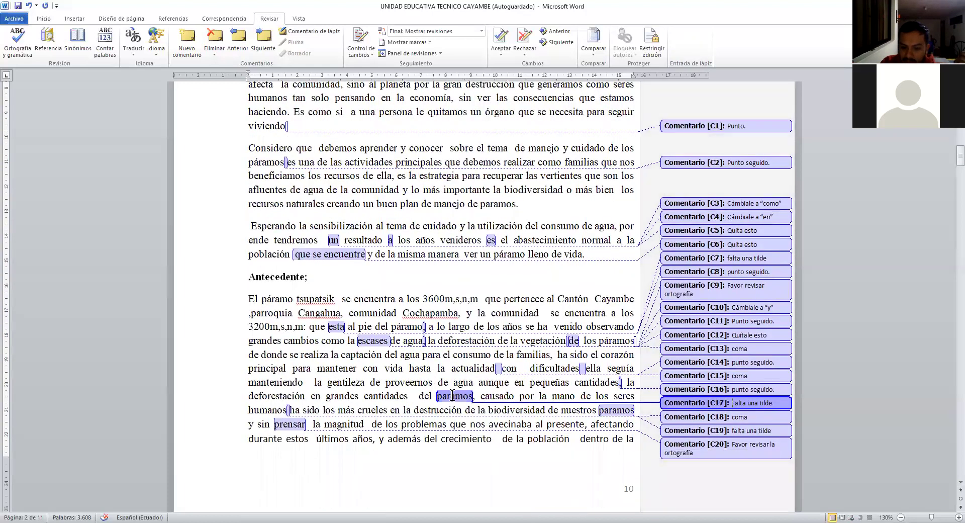
pyautogui.click(692, 430)
pyautogui.click(686, 443)
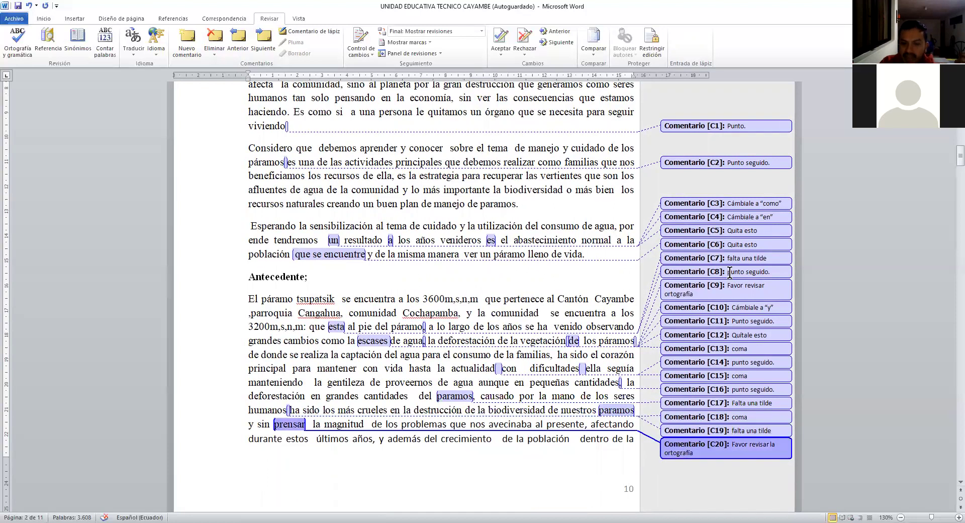
pyautogui.scroll(2, 729, 277)
pyautogui.click(758, 280)
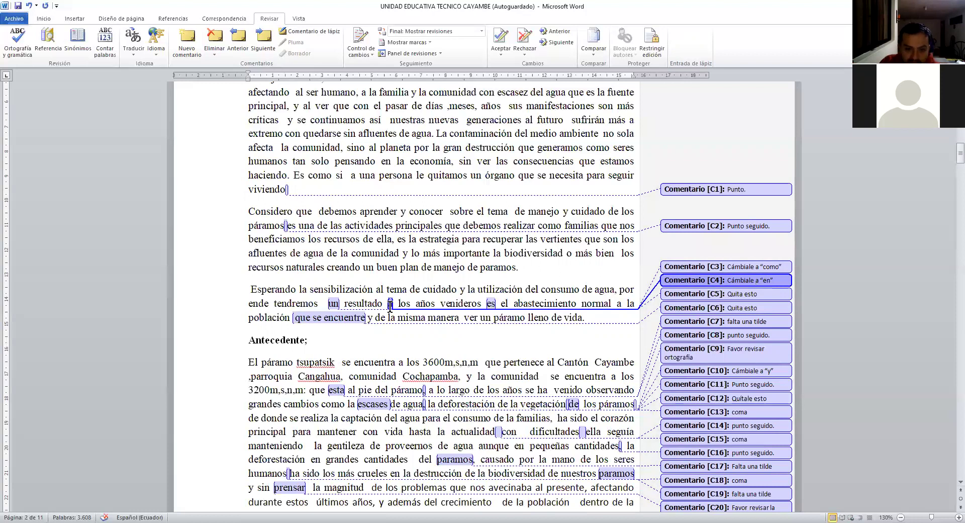
# Step: Replace 'a' with 'en' in 'resultado en los años' and delete its resolved comment
pyautogui.click(482, 207)
pyautogui.hotkey('shift', 'Right')
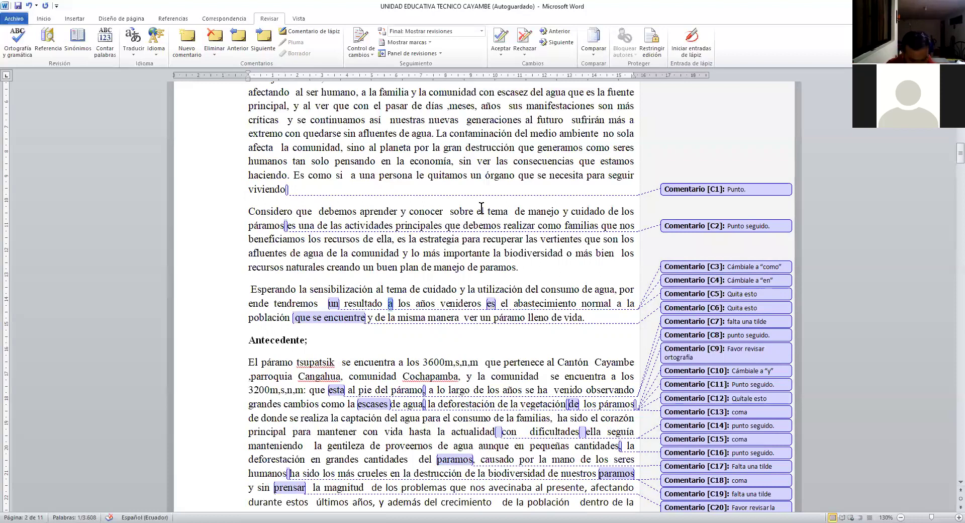
pyautogui.write('en')
pyautogui.press('Right')
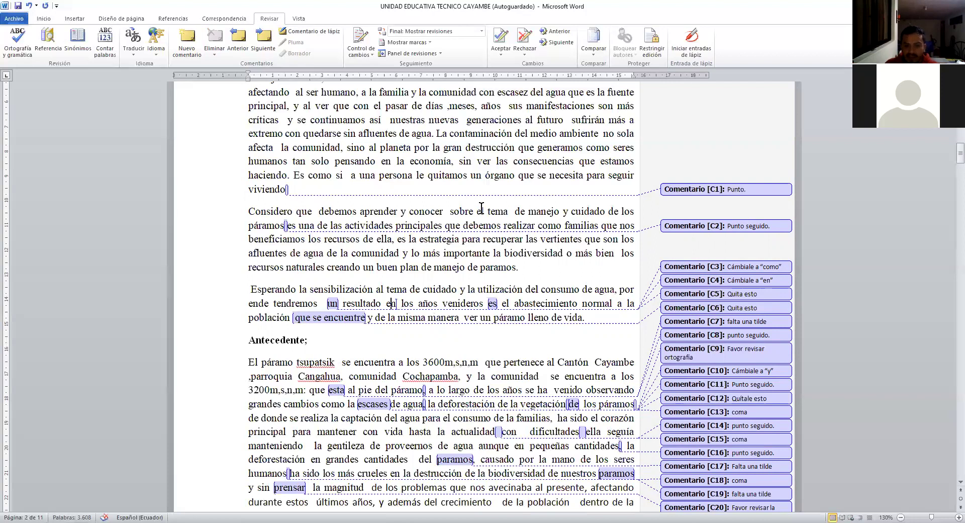
pyautogui.click(681, 280)
pyautogui.click(211, 43)
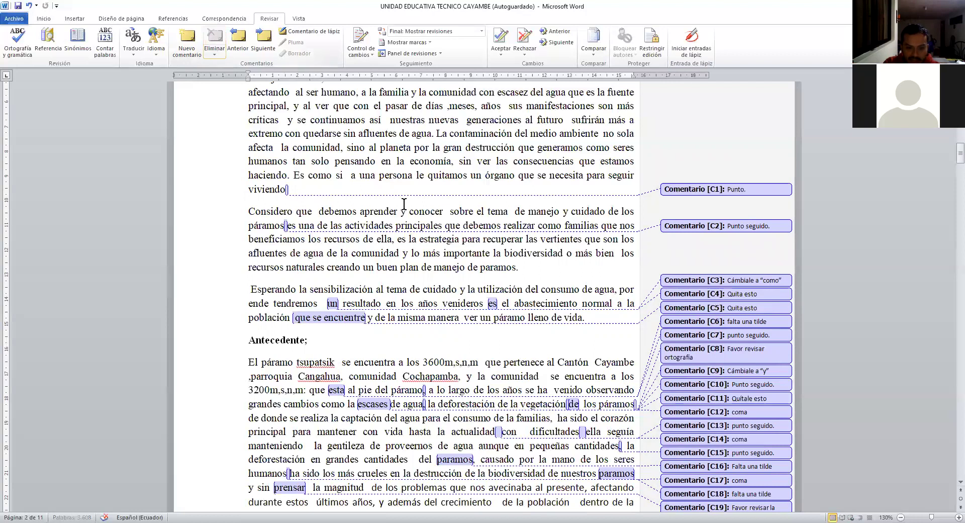
pyautogui.click(332, 304)
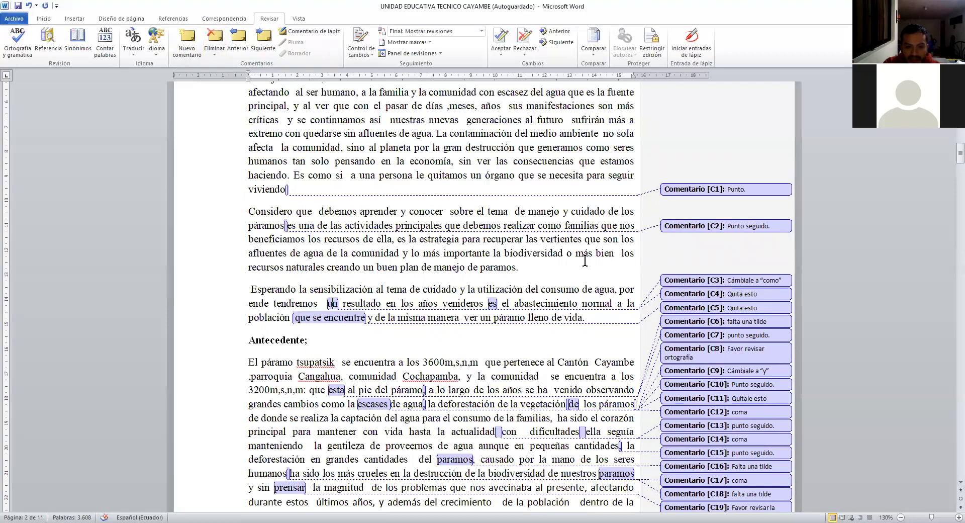
pyautogui.click(704, 280)
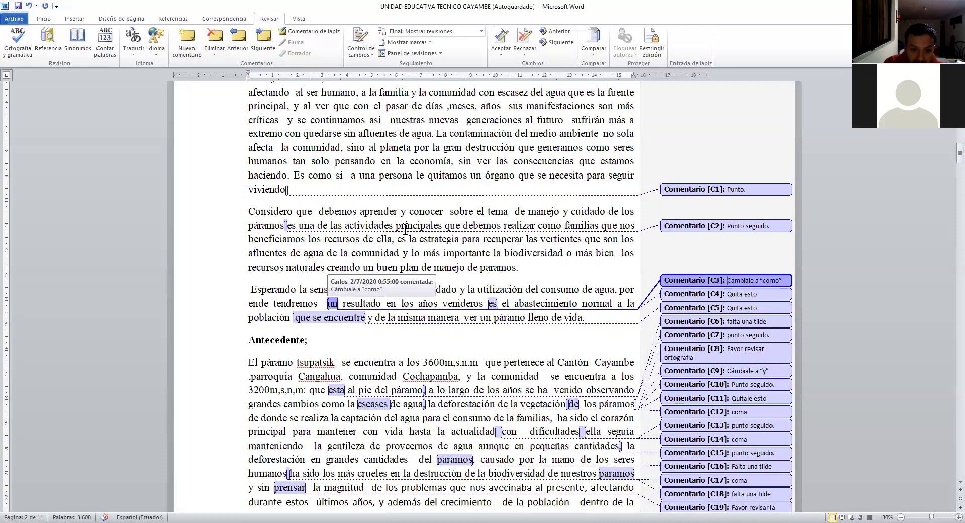
# Step: Replace 'un' with 'como' and delete the resolved 'como' comment
pyautogui.click(442, 189)
pyautogui.hotkey('shift', 'Right')
pyautogui.hotkey('shift', 'Right')
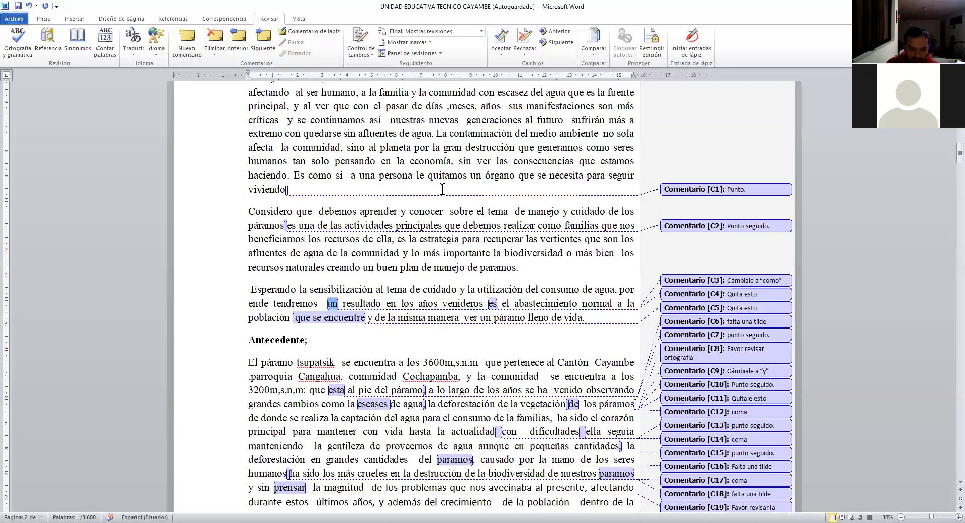
pyautogui.press('Delete')
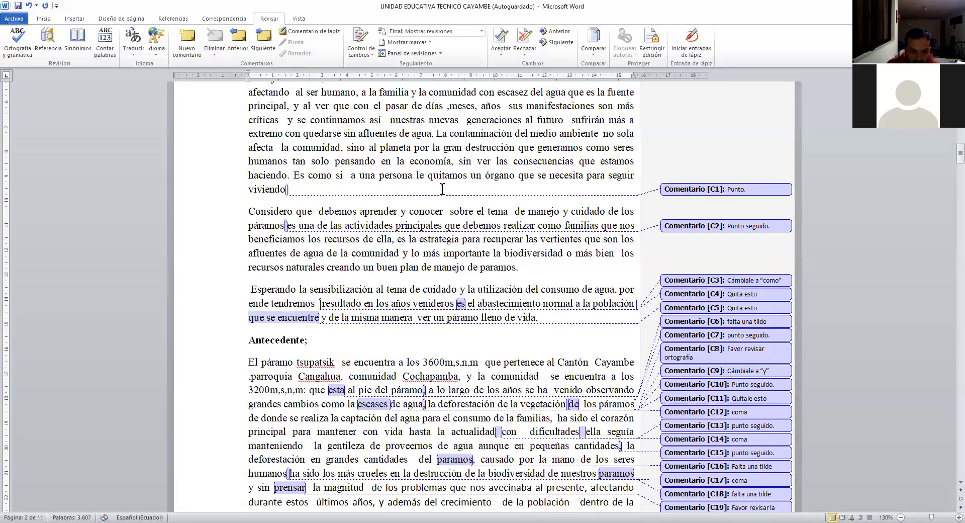
pyautogui.write('como')
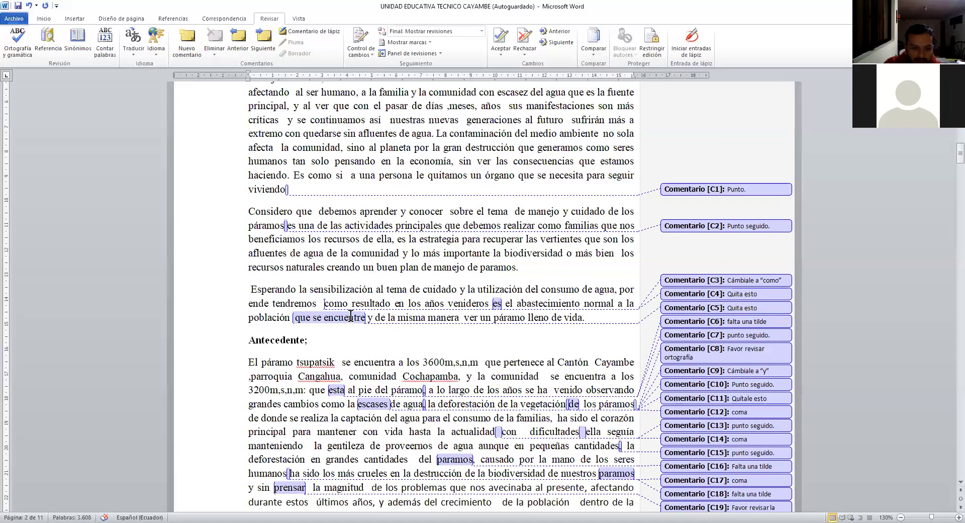
pyautogui.click(718, 278)
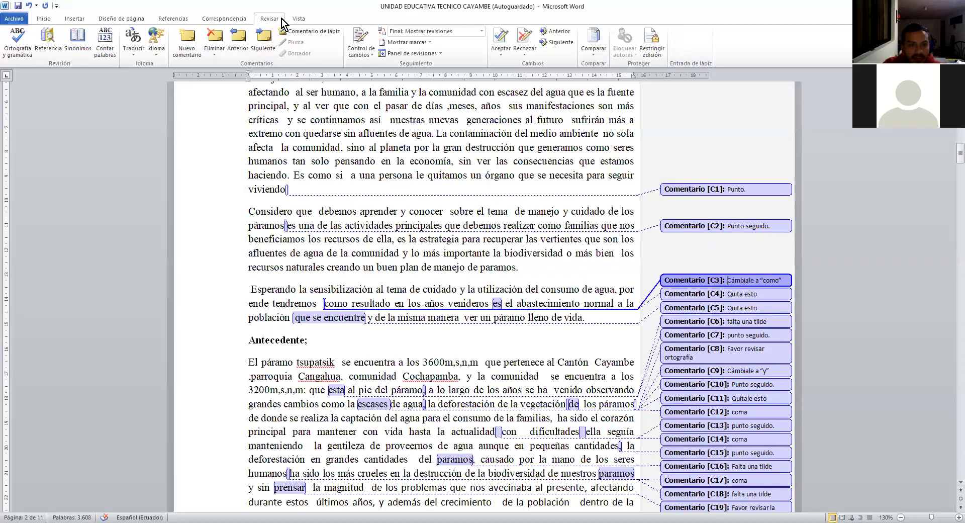
pyautogui.click(214, 43)
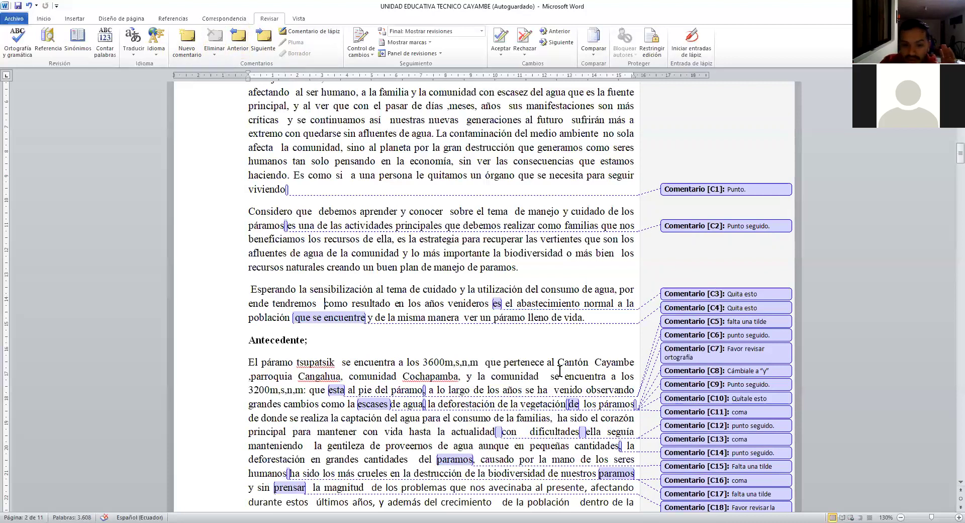
# Step: Delete the word 'es' flagged by the 'Quita esto' comment
pyautogui.click(744, 294)
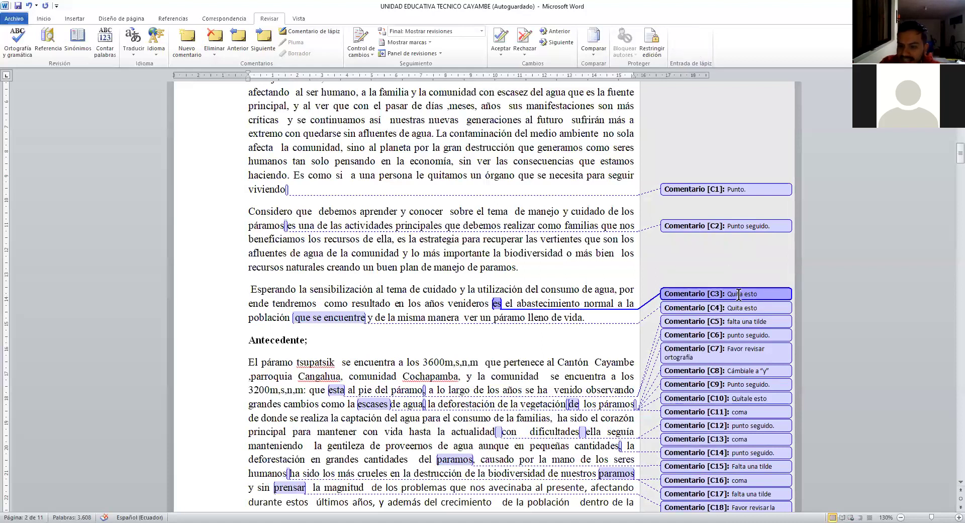
pyautogui.click(505, 304)
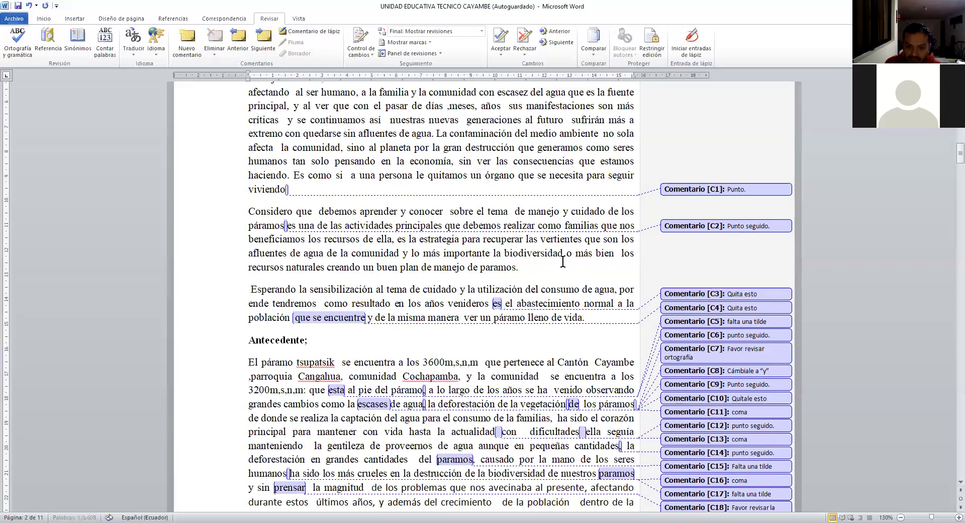
pyautogui.press('BackSpace')
pyautogui.press('BackSpace')
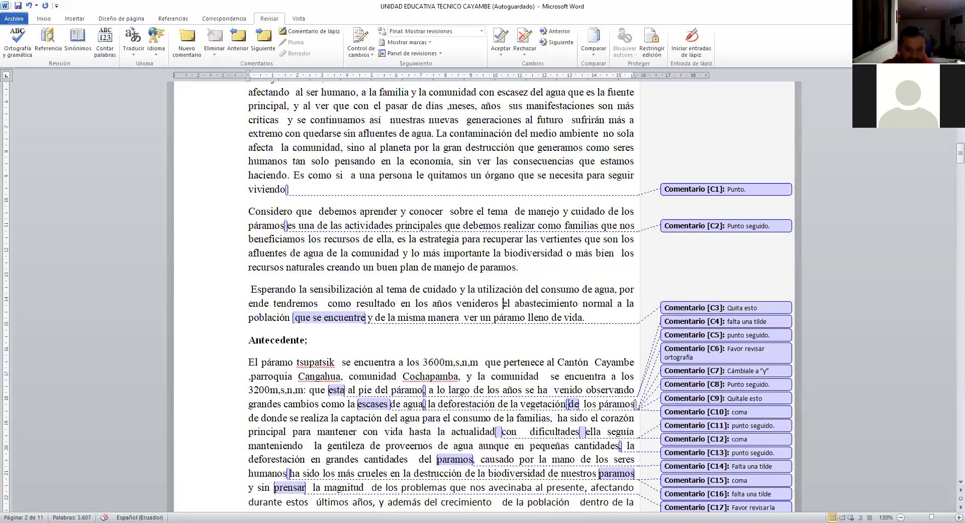
pyautogui.write('e')
pyautogui.hotkey('ctrl', 'z')
pyautogui.click(503, 314)
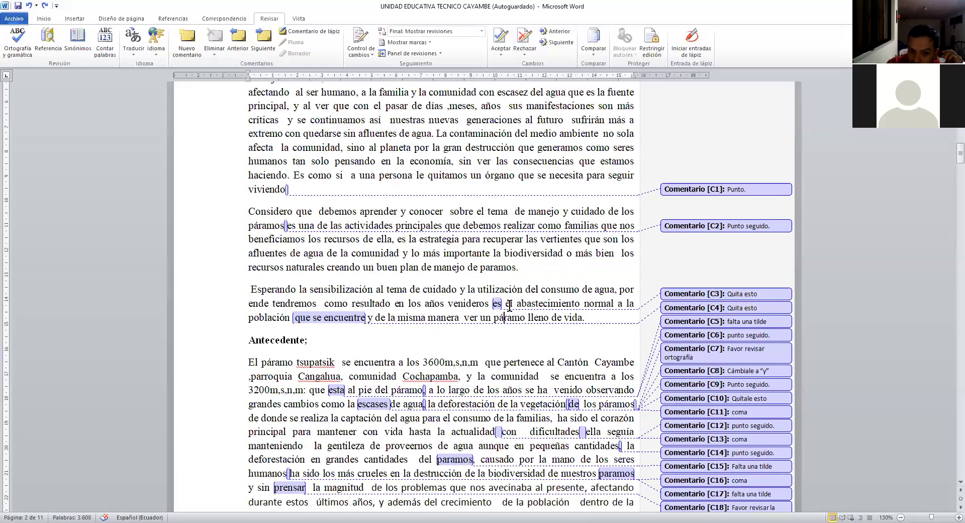
pyautogui.click(503, 303)
pyautogui.doubleClick(496, 303)
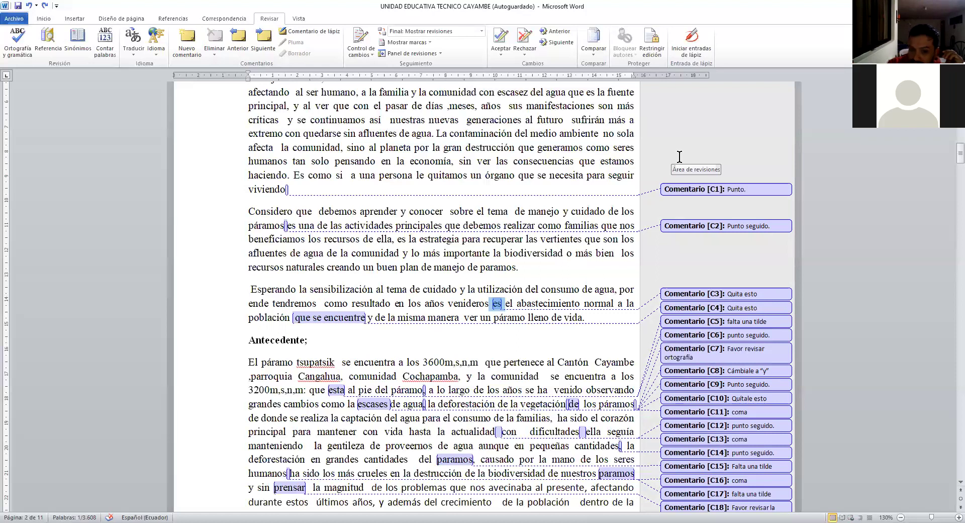
pyautogui.press('Delete')
pyautogui.press('Right')
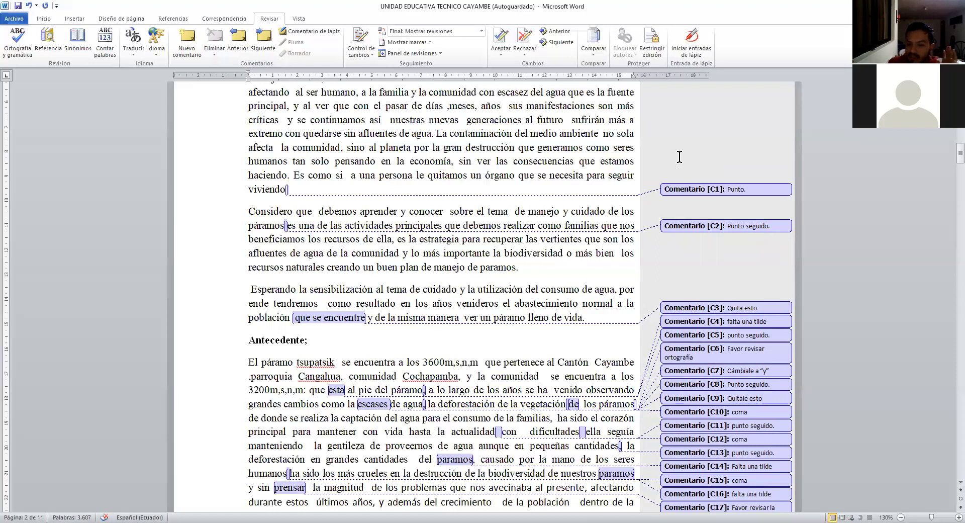
# Step: Erase 'que se encuentre' along with its 'Quita esto' comment
pyautogui.click(732, 310)
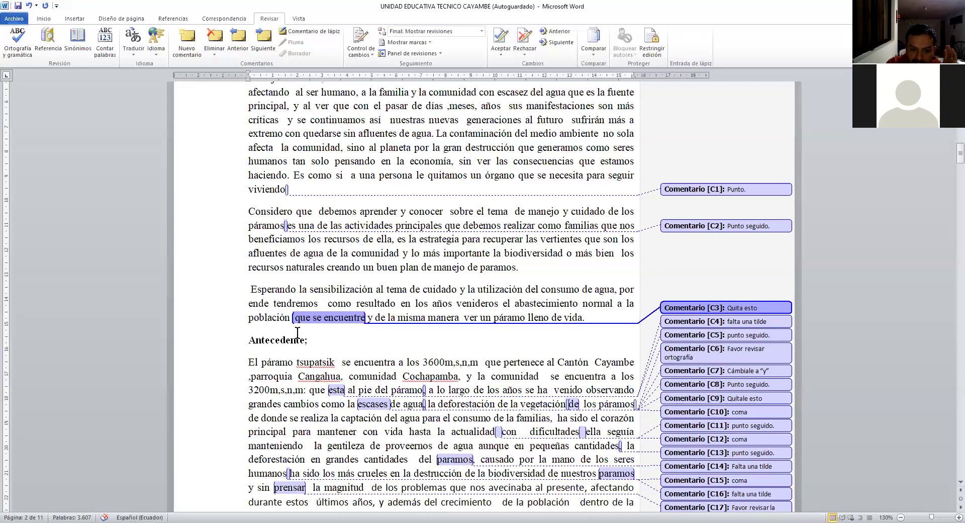
pyautogui.click(368, 318)
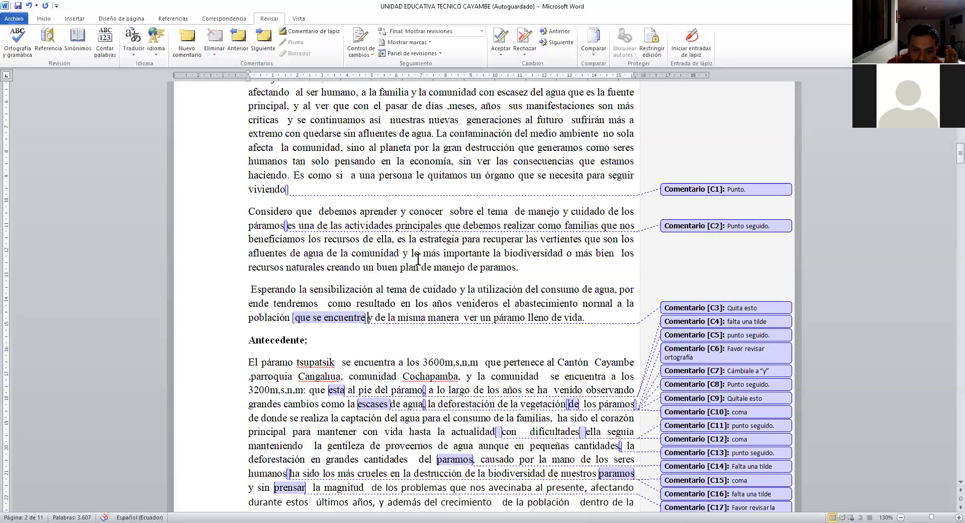
pyautogui.press('BackSpace')
pyautogui.press('BackSpace')
pyautogui.press('BackSpace')
pyautogui.press('BackSpace')
pyautogui.press('BackSpace')
pyautogui.press('BackSpace')
pyautogui.press('BackSpace')
pyautogui.press('BackSpace')
pyautogui.press('BackSpace')
pyautogui.press('BackSpace')
pyautogui.press('BackSpace')
pyautogui.press('BackSpace')
pyautogui.press('BackSpace')
pyautogui.press('BackSpace')
pyautogui.press('BackSpace')
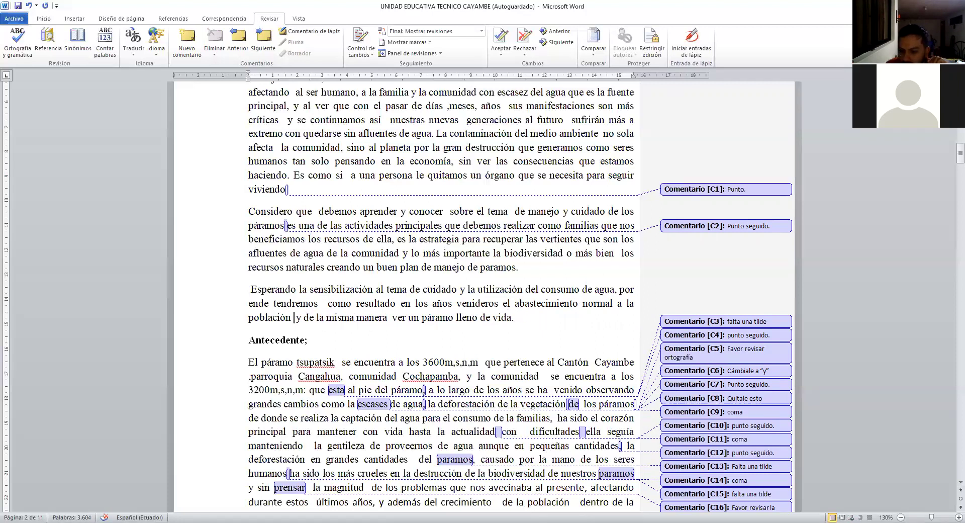
pyautogui.click(338, 317)
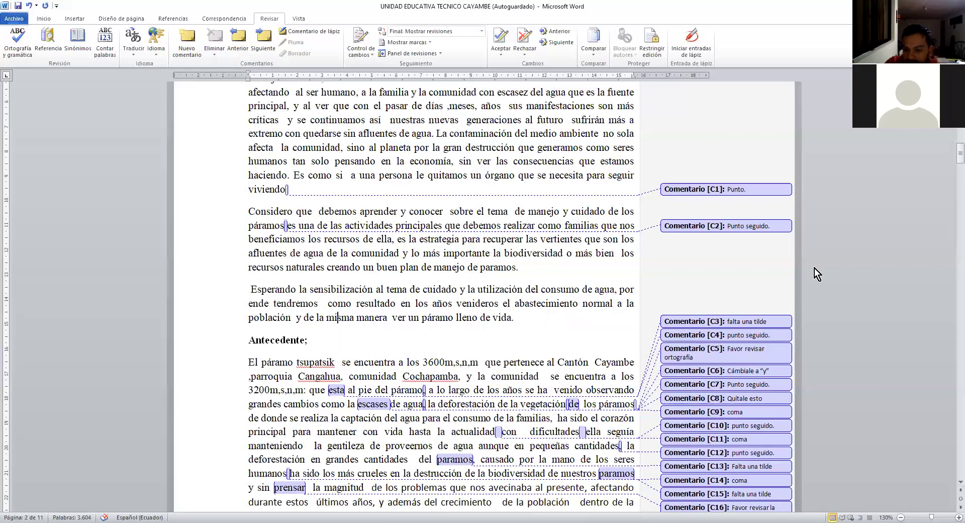
pyautogui.scroll(-2, 814, 267)
pyautogui.scroll(-2, 766, 271)
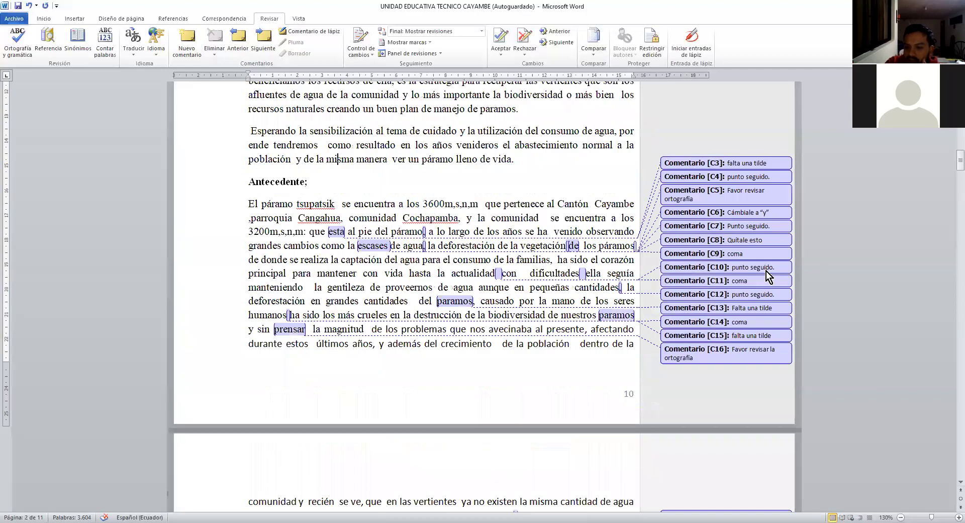
pyautogui.scroll(-5, 766, 270)
pyautogui.scroll(-2, 766, 271)
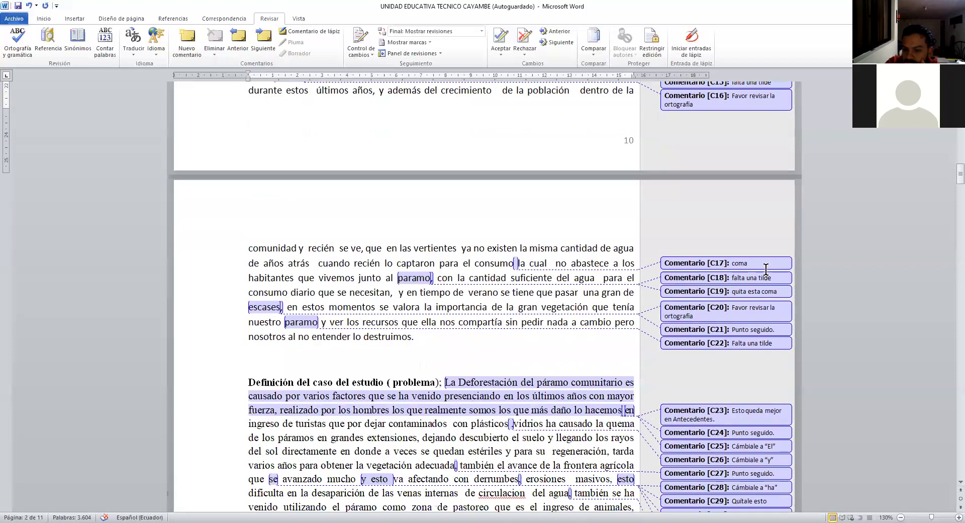
pyautogui.scroll(-2, 766, 270)
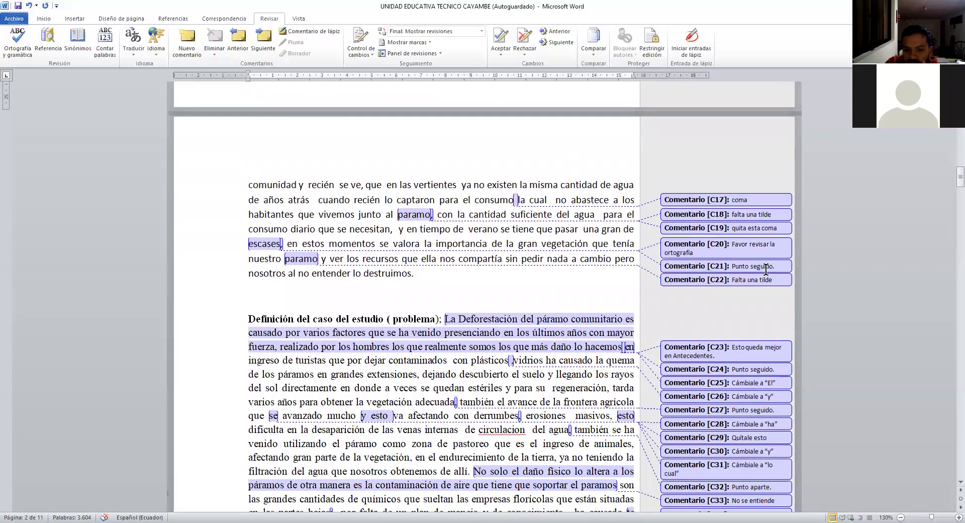
pyautogui.scroll(-1, 766, 271)
pyautogui.scroll(-1, 759, 271)
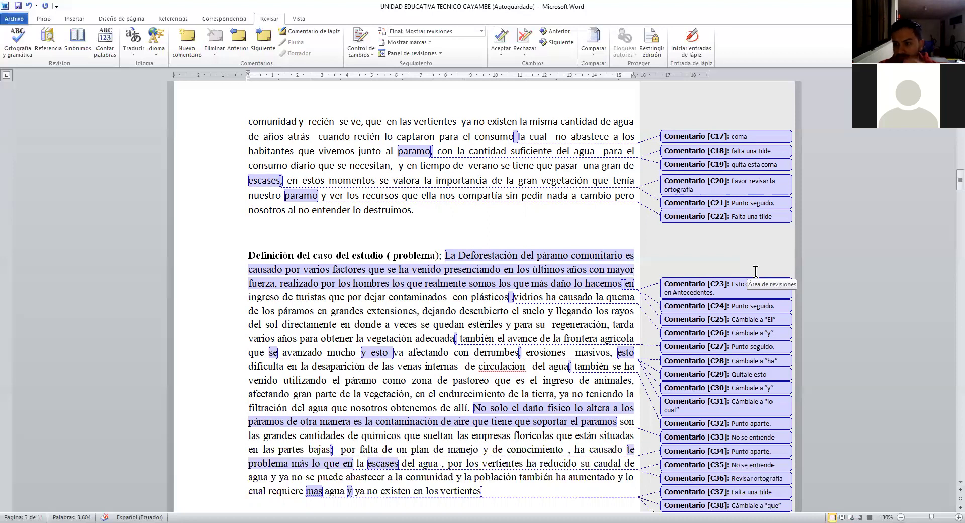
pyautogui.scroll(-15, 613, 288)
pyautogui.scroll(-15, 617, 291)
pyautogui.scroll(-15, 601, 289)
pyautogui.scroll(-15, 596, 294)
pyautogui.scroll(-3, 592, 297)
pyautogui.scroll(-5, 591, 298)
pyautogui.scroll(2, 585, 302)
pyautogui.scroll(5, 398, 312)
pyautogui.scroll(9, 398, 313)
pyautogui.scroll(-2, 399, 313)
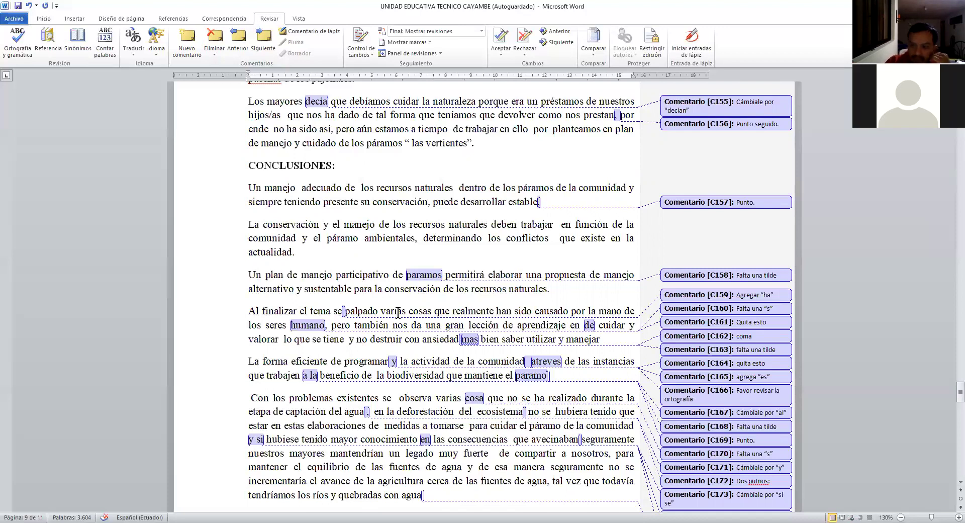
pyautogui.scroll(-2, 398, 312)
pyautogui.scroll(-10, 398, 312)
pyautogui.scroll(-4, 398, 313)
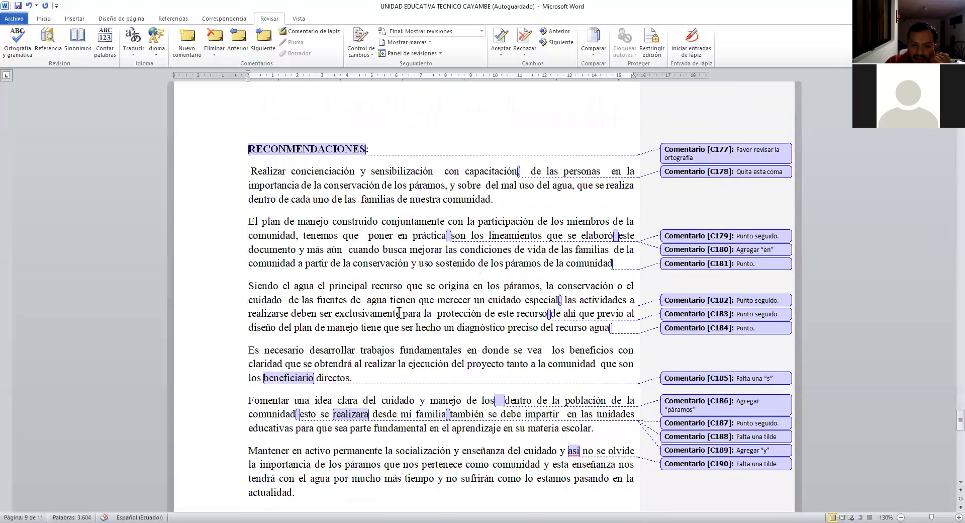
pyautogui.scroll(-6, 436, 389)
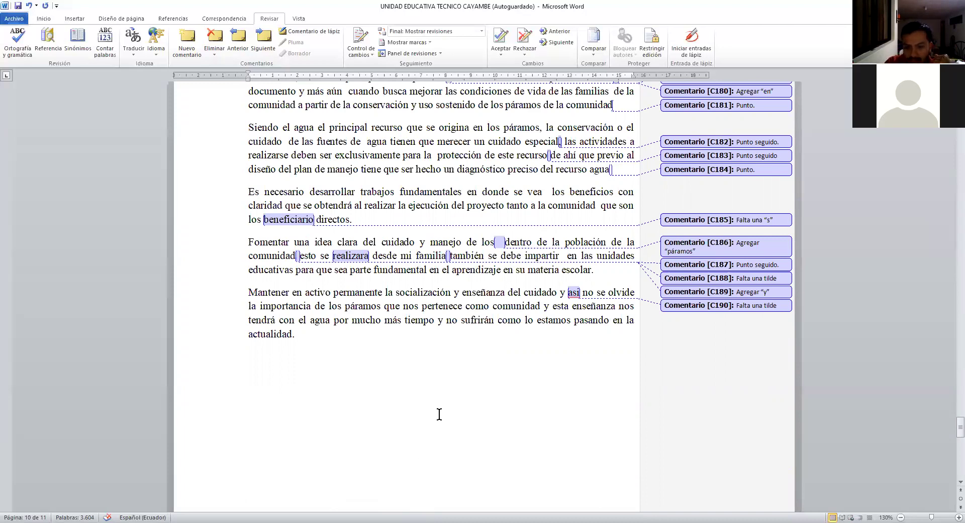
pyautogui.scroll(8, 512, 320)
pyautogui.scroll(7, 508, 328)
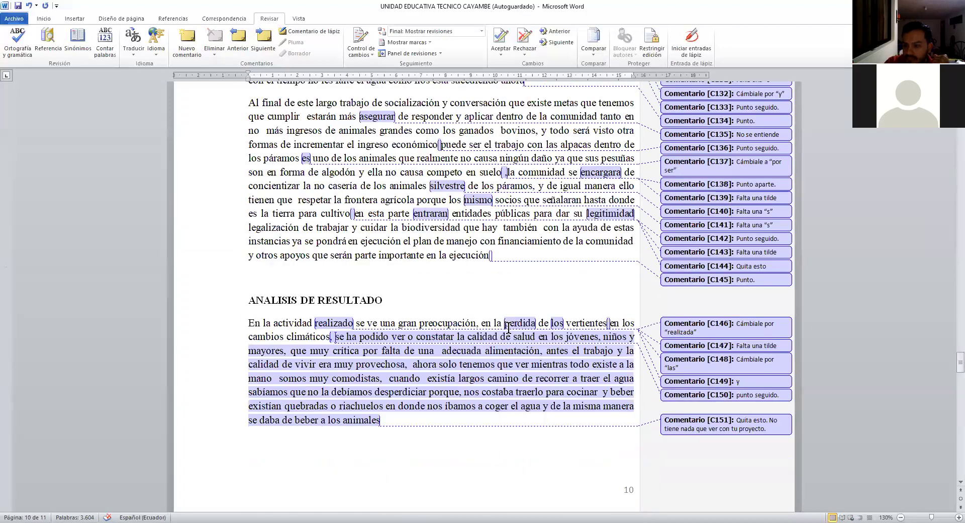
pyautogui.scroll(5, 508, 327)
pyautogui.scroll(5, 506, 330)
pyautogui.scroll(5, 503, 330)
pyautogui.scroll(3, 504, 332)
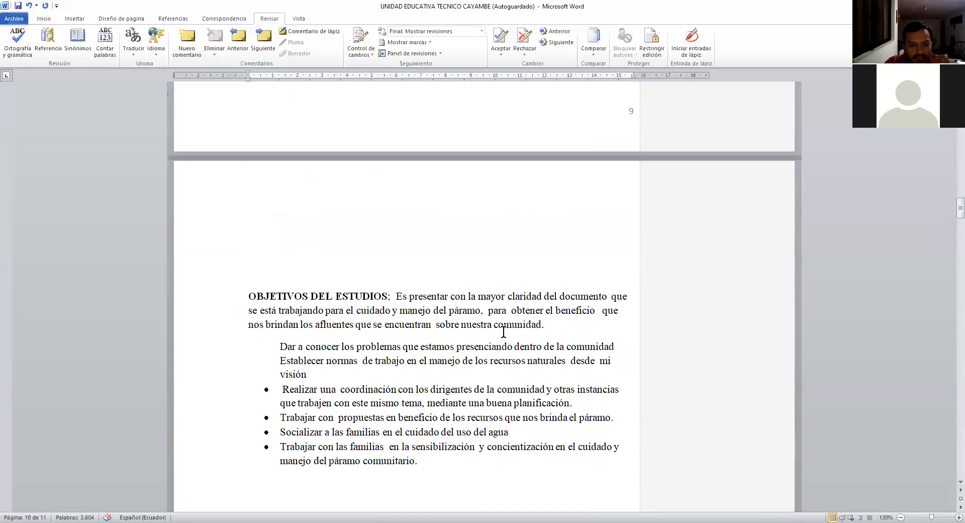
pyautogui.scroll(5, 503, 332)
pyautogui.scroll(7, 502, 333)
pyautogui.scroll(2, 501, 334)
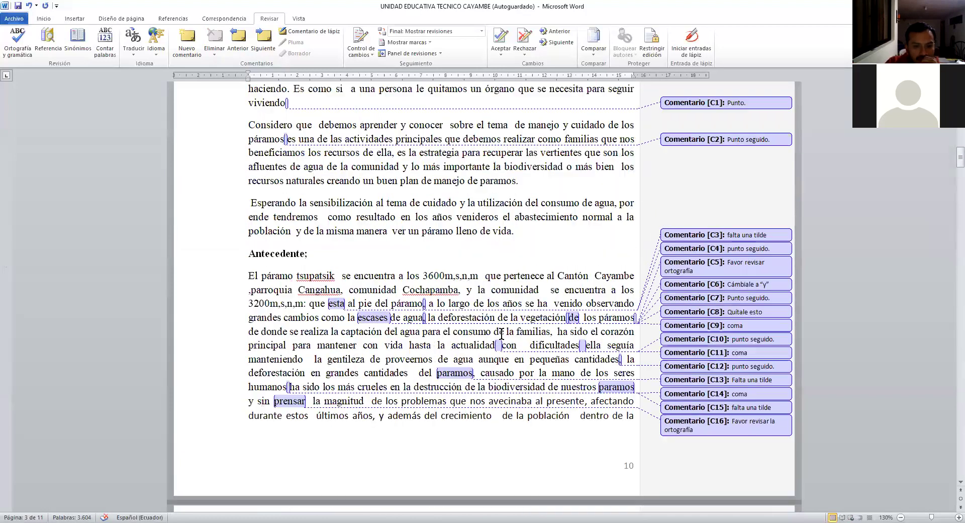
pyautogui.scroll(-1, 501, 333)
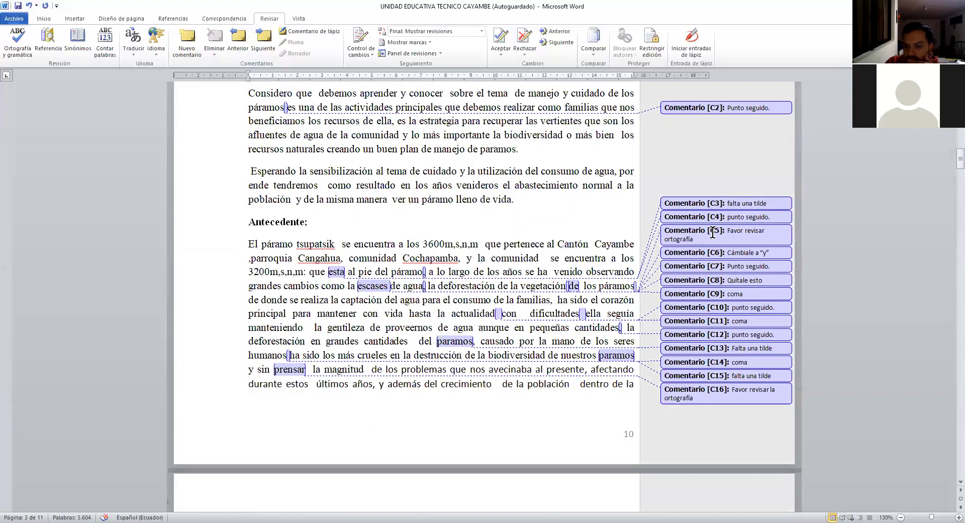
pyautogui.click(547, 291)
pyautogui.scroll(7, 547, 291)
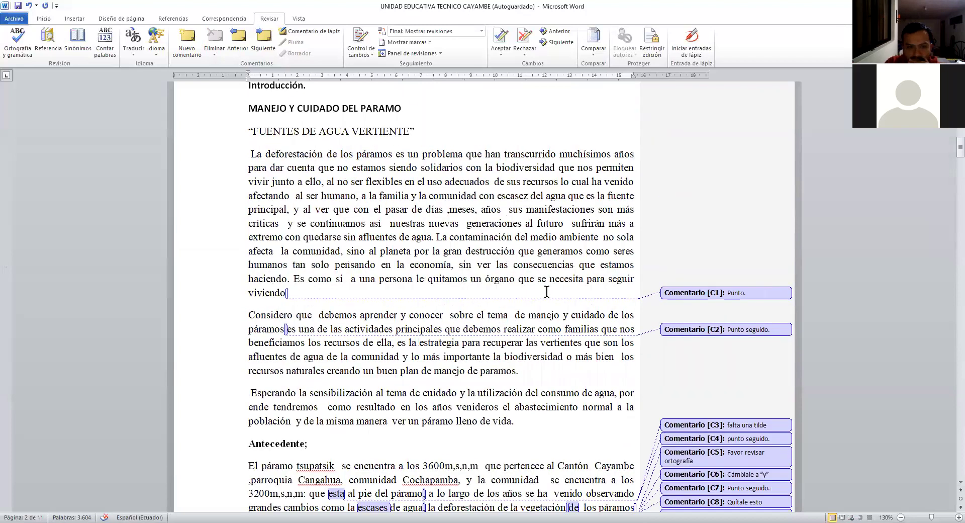
pyautogui.scroll(2, 547, 291)
pyautogui.scroll(-13, 547, 290)
pyautogui.scroll(-4, 547, 291)
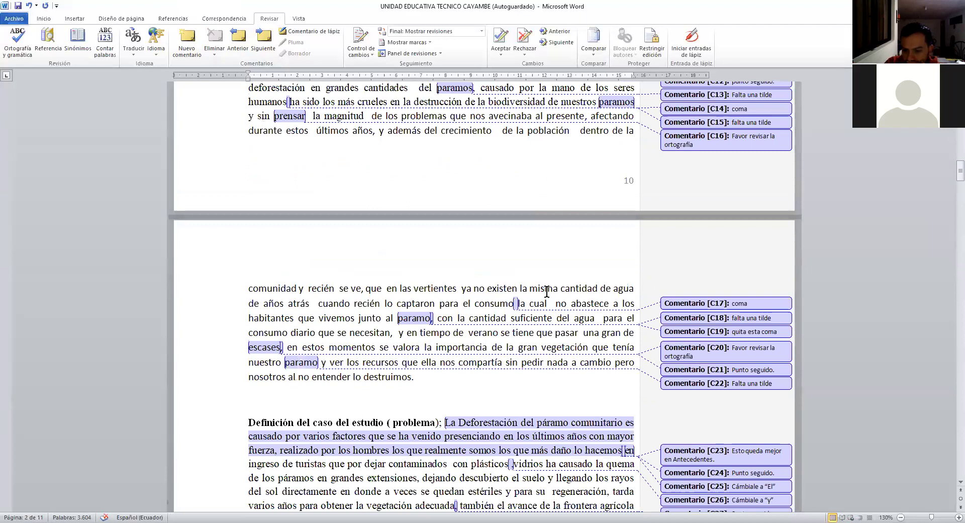
pyautogui.scroll(-2, 547, 291)
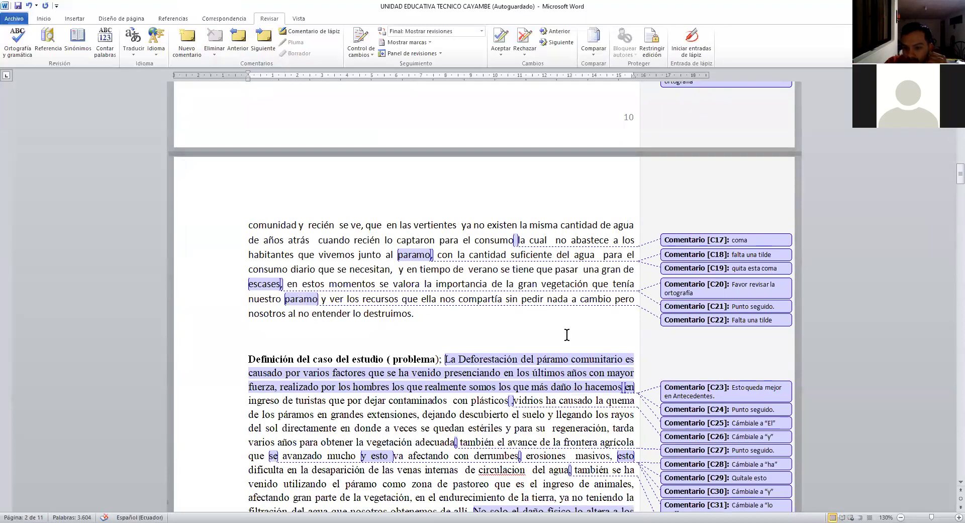
pyautogui.scroll(-1, 608, 349)
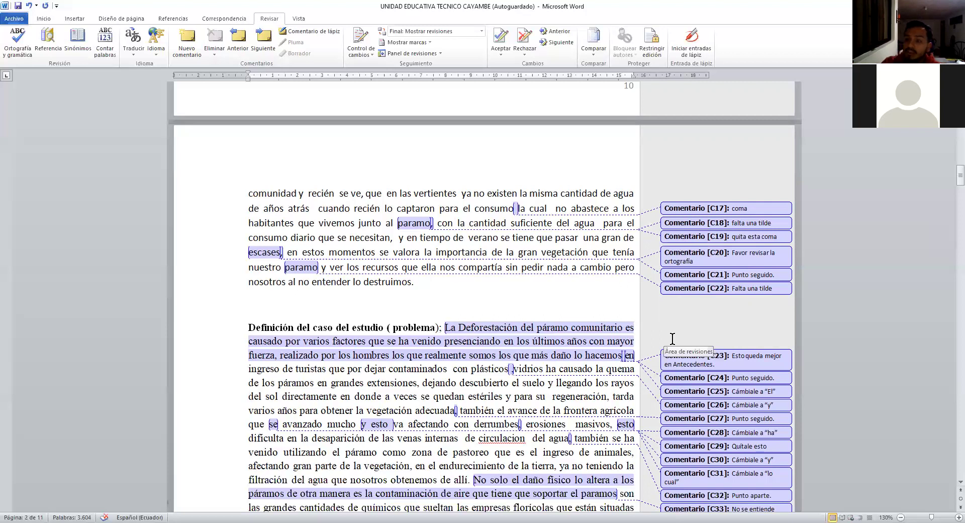
# Step: Cut the 'La Deforestación' problem sentence, through 'hacemos', out of the Definición section
pyautogui.click(742, 361)
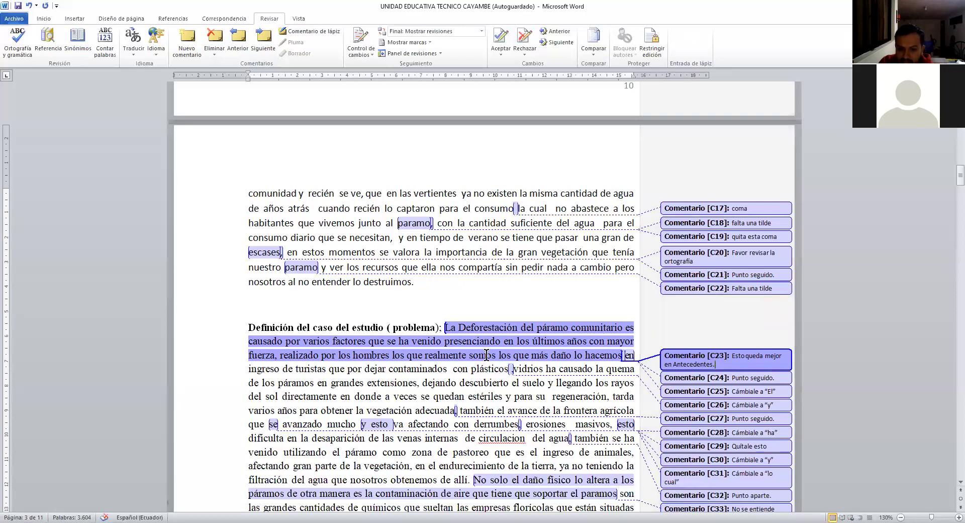
pyautogui.click(458, 328)
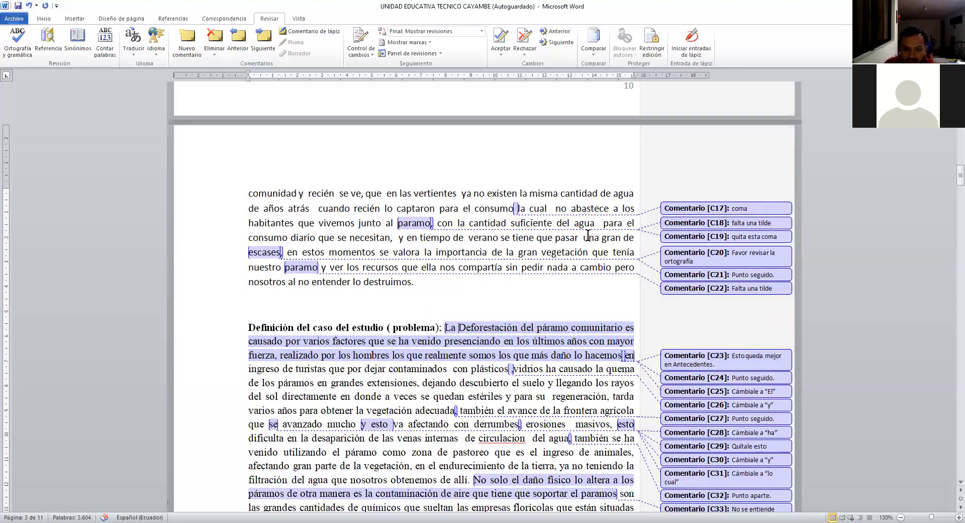
pyautogui.hotkey('shift', 'Right')
pyautogui.hotkey('shift', 'Right')
pyautogui.hotkey('shift', 'Right')
pyautogui.hotkey('shift', 'Right')
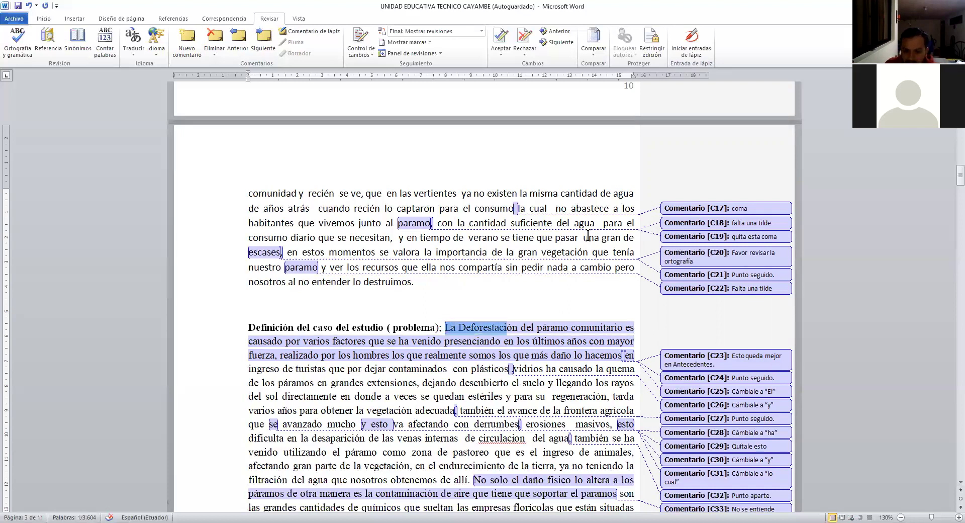
pyautogui.hotkey('shift', 'Right')
pyautogui.hotkey('shift', 'Right')
pyautogui.hotkey('shift', 'Right')
pyautogui.hotkey('shift', 'Right')
pyautogui.hotkey('shift', 'Right')
pyautogui.hotkey('shift', 'Right')
pyautogui.hotkey('shift', 'Down')
pyautogui.hotkey('shift', 'Right')
pyautogui.hotkey('shift', 'Right')
pyautogui.hotkey('shift', 'Right')
pyautogui.hotkey('shift', 'Down')
pyautogui.hotkey('ctrl', 'c')
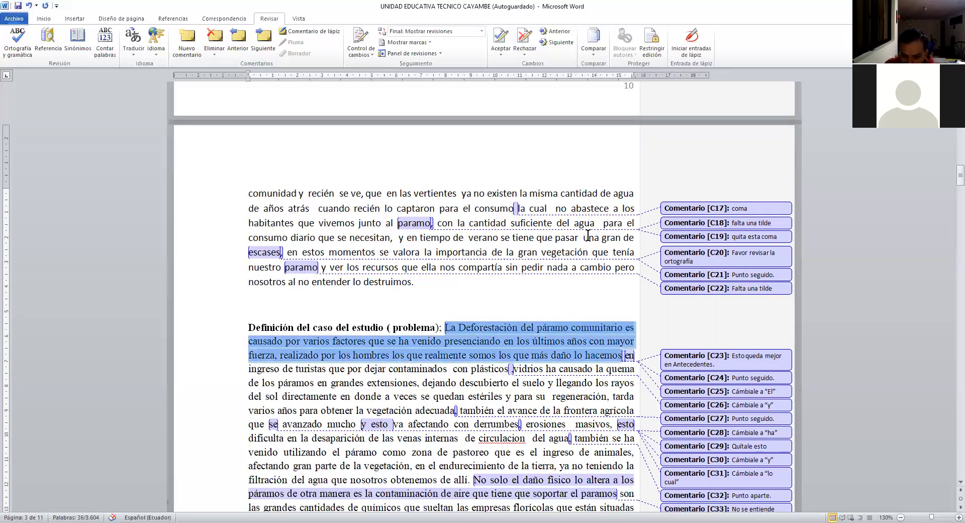
pyautogui.press('Delete')
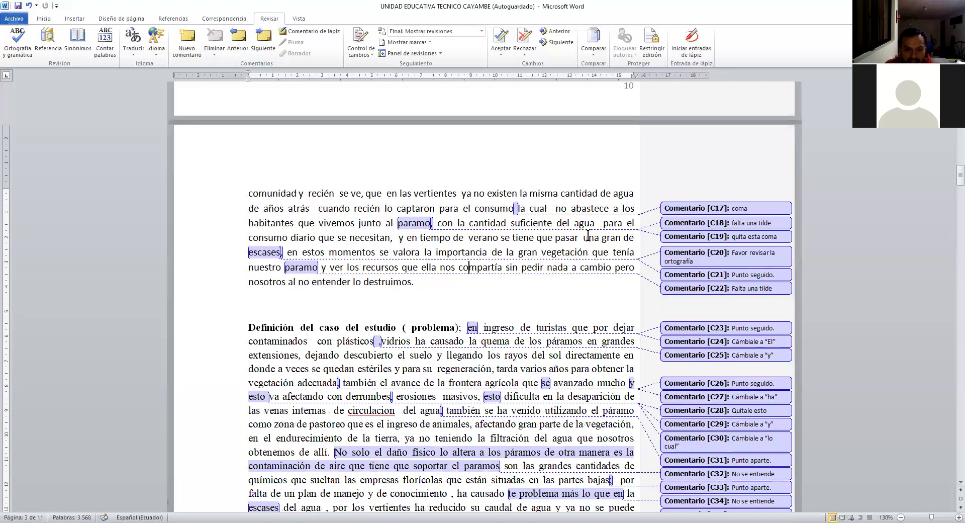
# Step: Paste the sentence at the start of Antecedente and delete the 'Esto queda mejor en Antecedentes' comment
pyautogui.scroll(3, 587, 235)
pyautogui.scroll(3, 588, 235)
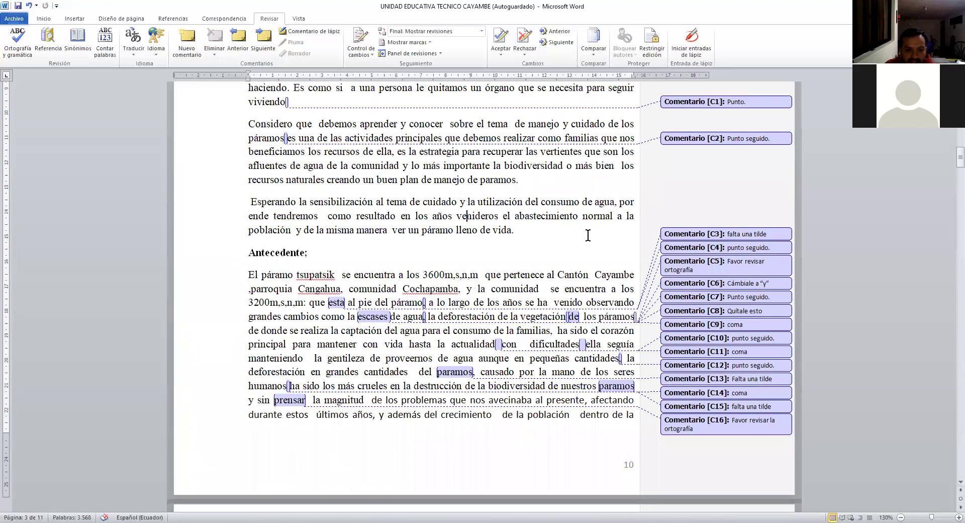
pyautogui.scroll(-2, 588, 235)
pyautogui.scroll(-3, 588, 235)
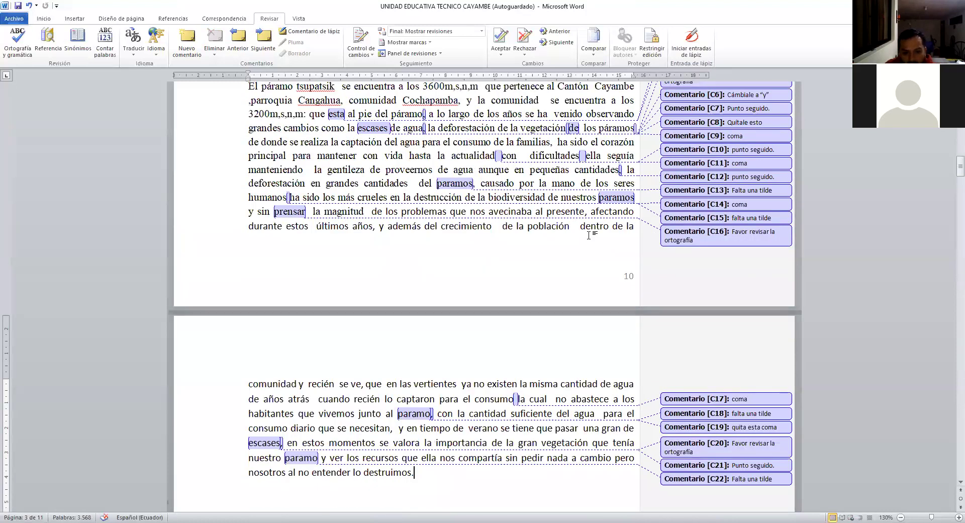
pyautogui.scroll(2, 588, 235)
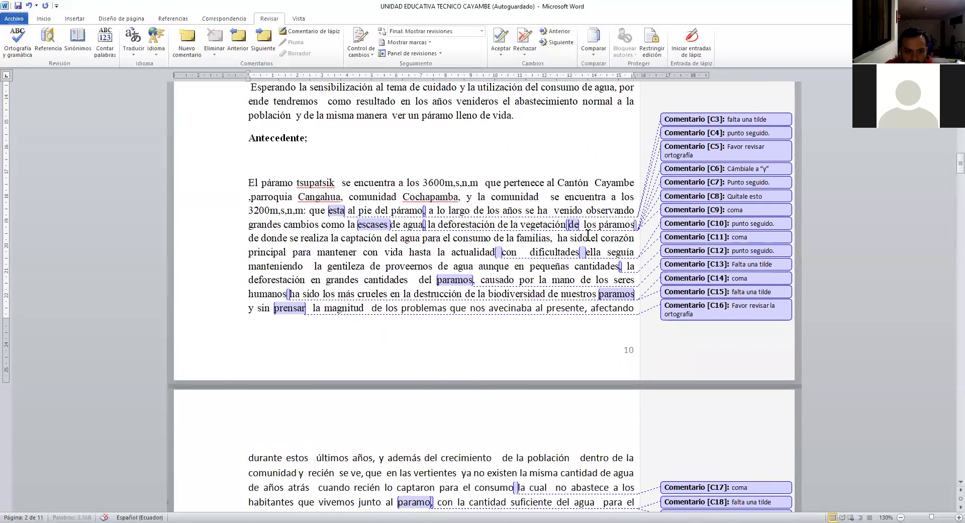
pyautogui.hotkey('ctrl', 'v')
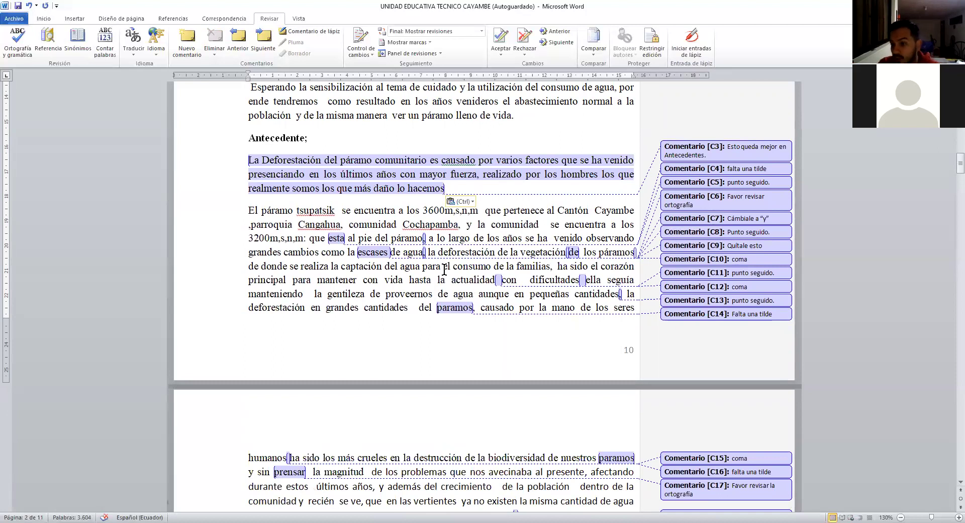
pyautogui.click(699, 148)
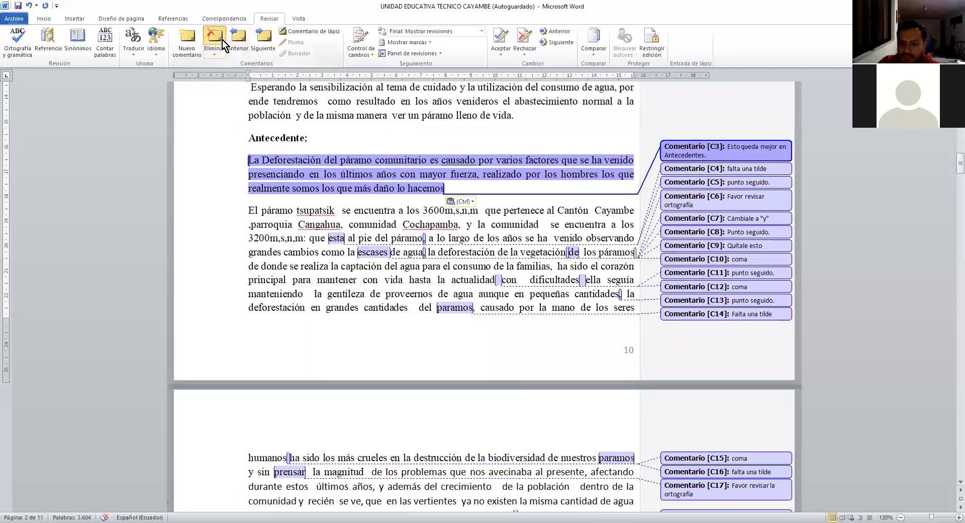
pyautogui.click(222, 40)
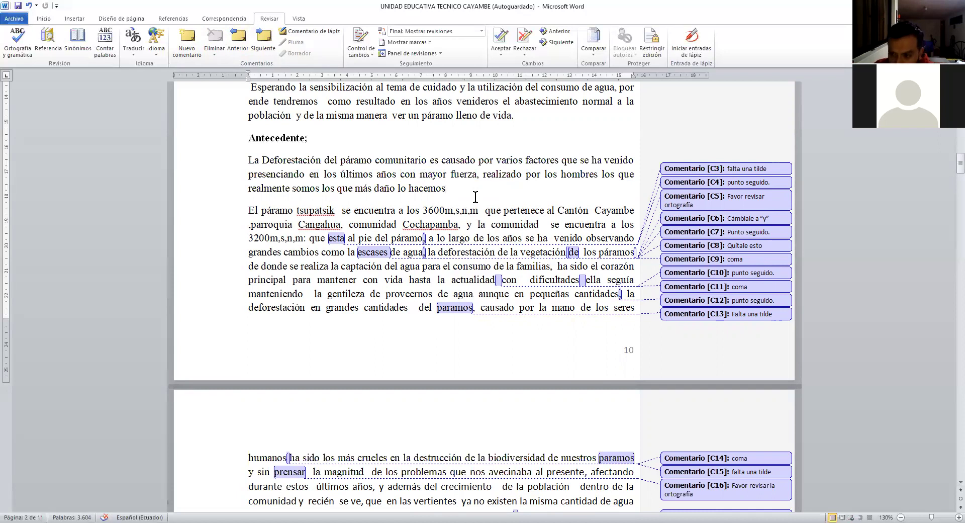
pyautogui.click(415, 472)
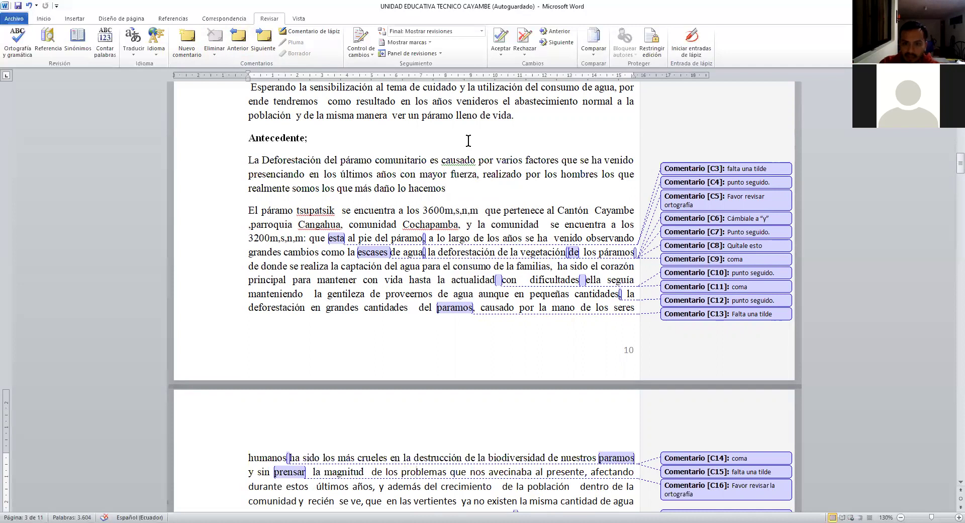